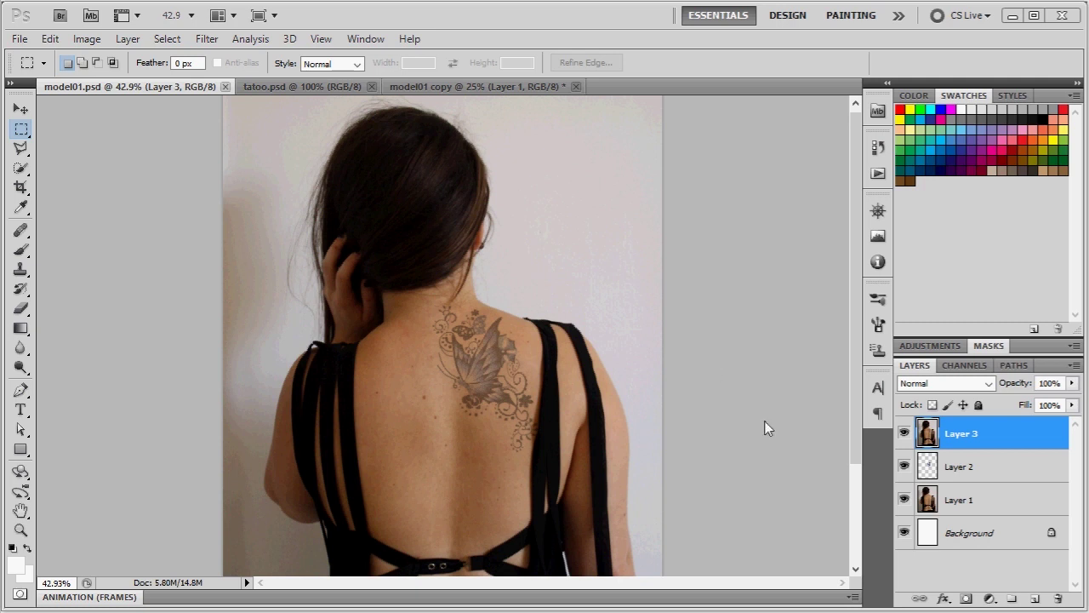
- Switch to the model01 copy document showing the woman's untattooed back
{"action": "left_click", "coordinate": [467, 87]}
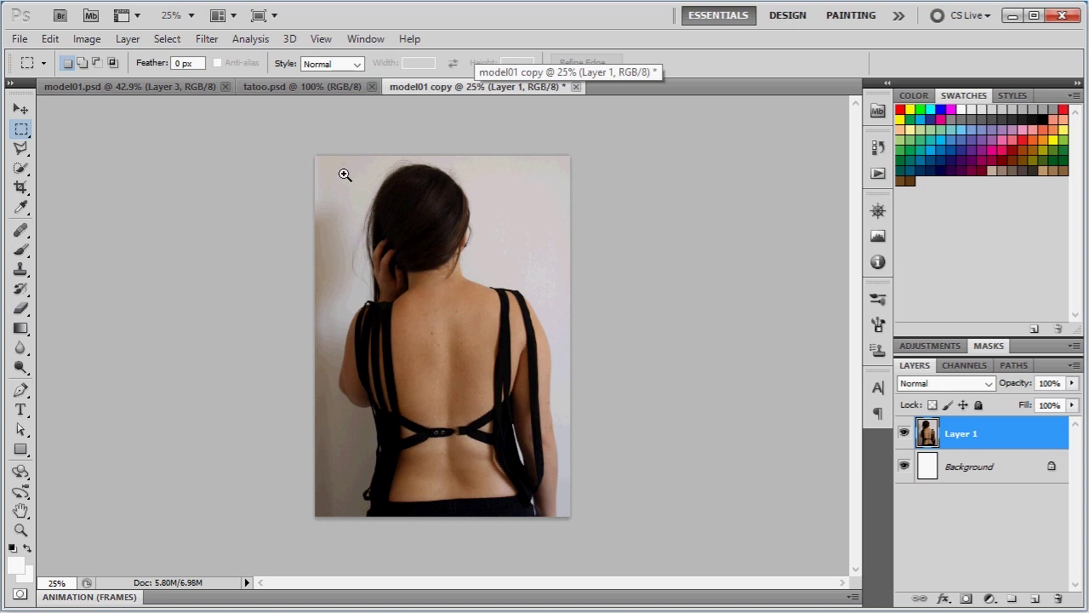
- Zoom into the back photo, then bring up the tatoo.psd butterfly artwork
{"action": "left_click_drag", "start_coordinate": [323, 178], "coordinate": [358, 226]}
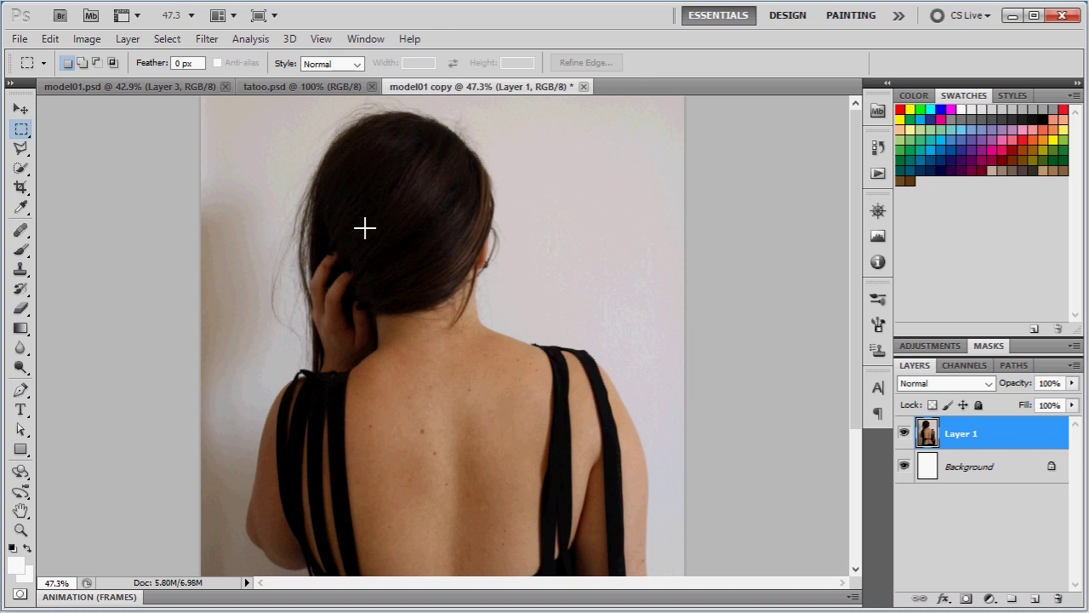
{"action": "left_click", "coordinate": [343, 89]}
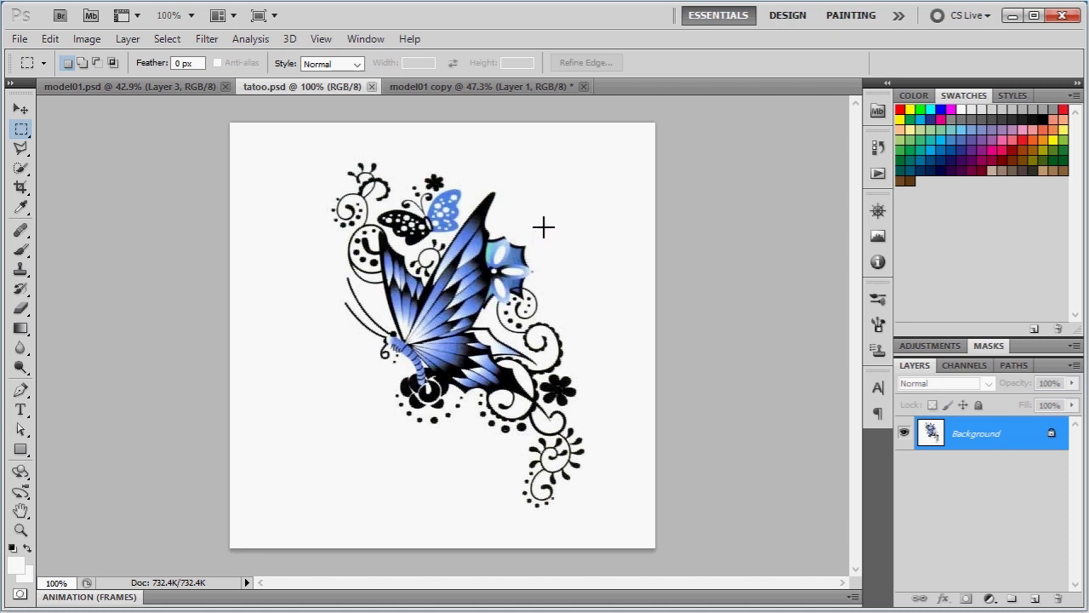
- Color Range-select the white background at fuzziness 54, then invert to isolate the butterfly
{"action": "left_click", "coordinate": [178, 42]}
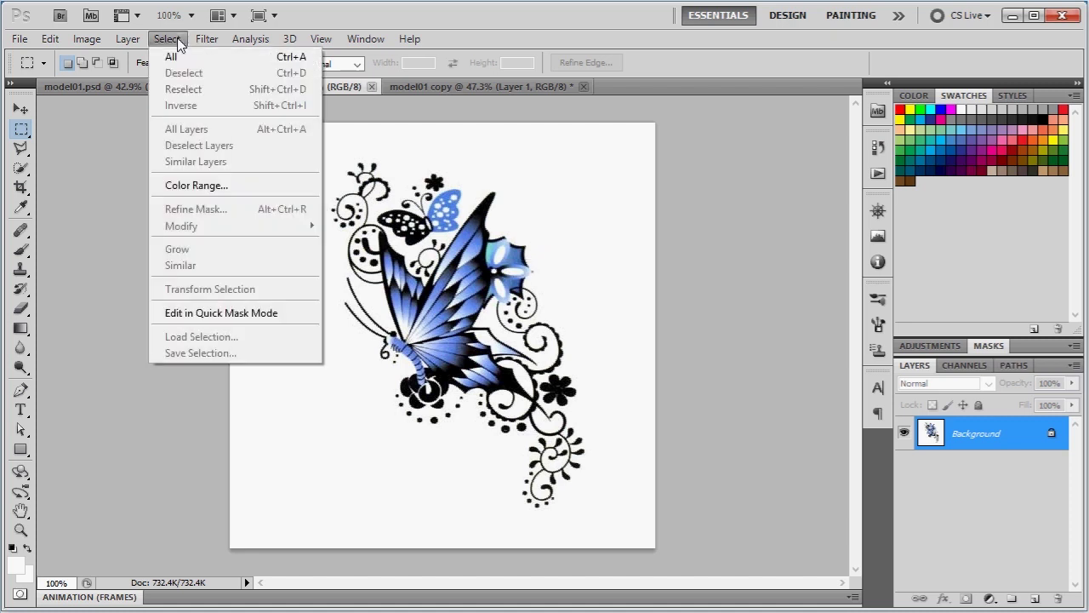
{"action": "left_click", "coordinate": [204, 186]}
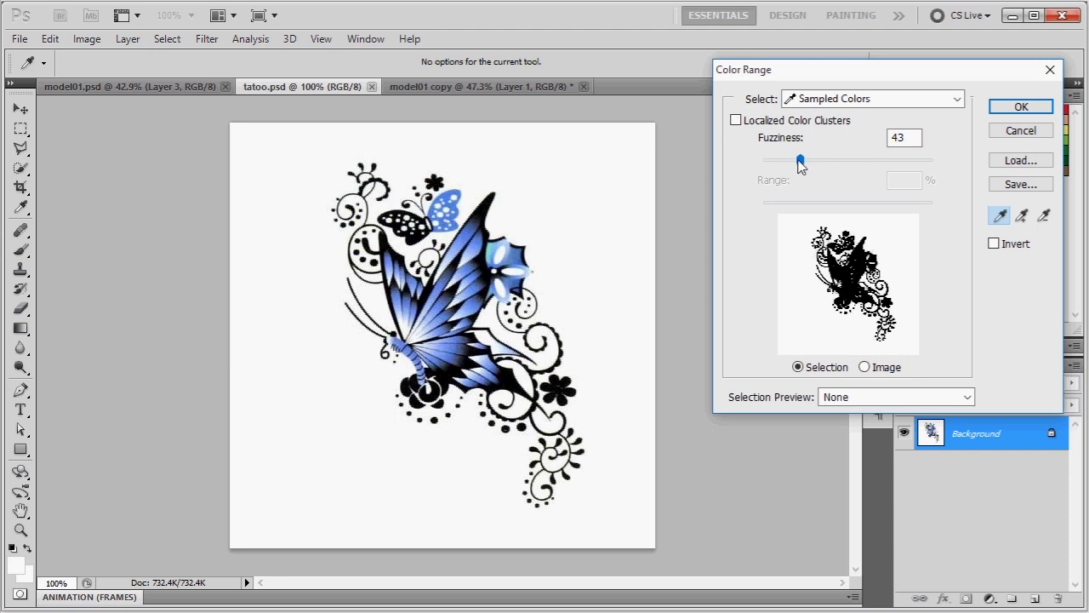
{"action": "left_click_drag", "start_coordinate": [800, 160], "coordinate": [810, 160]}
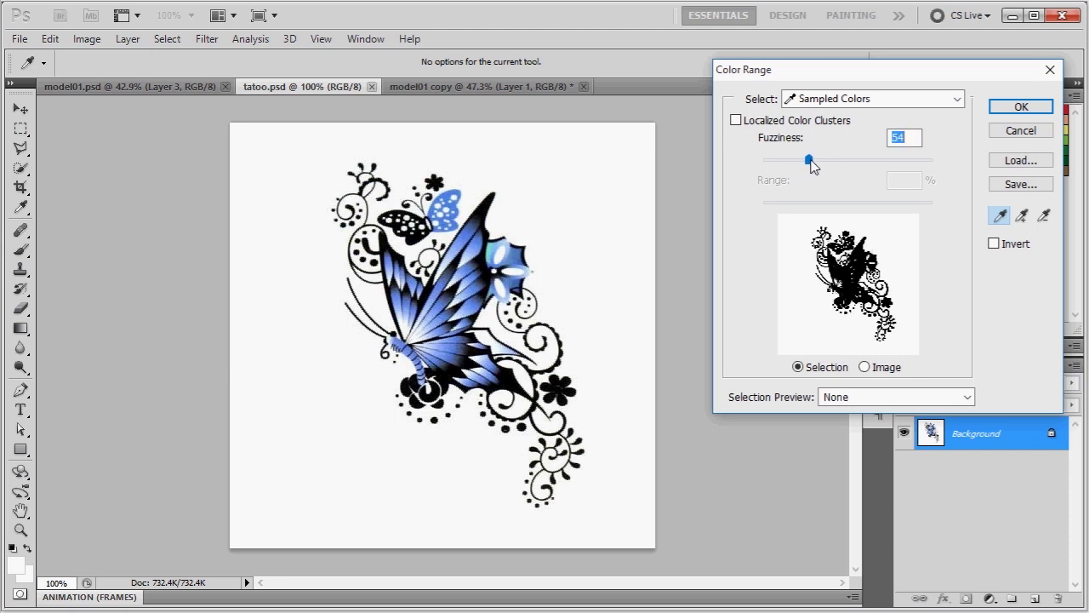
{"action": "left_click", "coordinate": [1021, 107]}
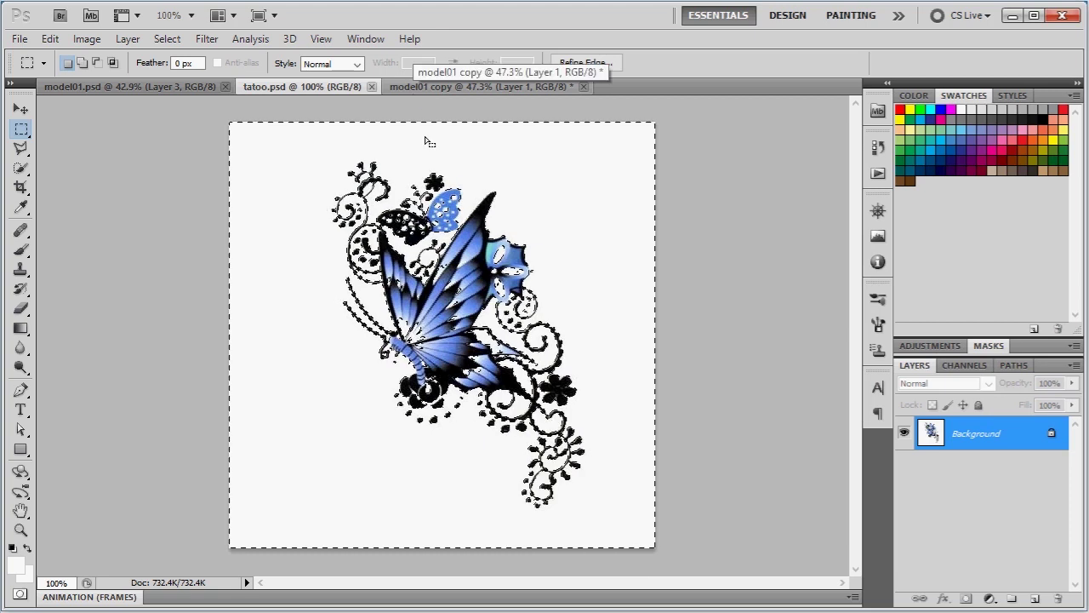
{"action": "left_click", "coordinate": [167, 38]}
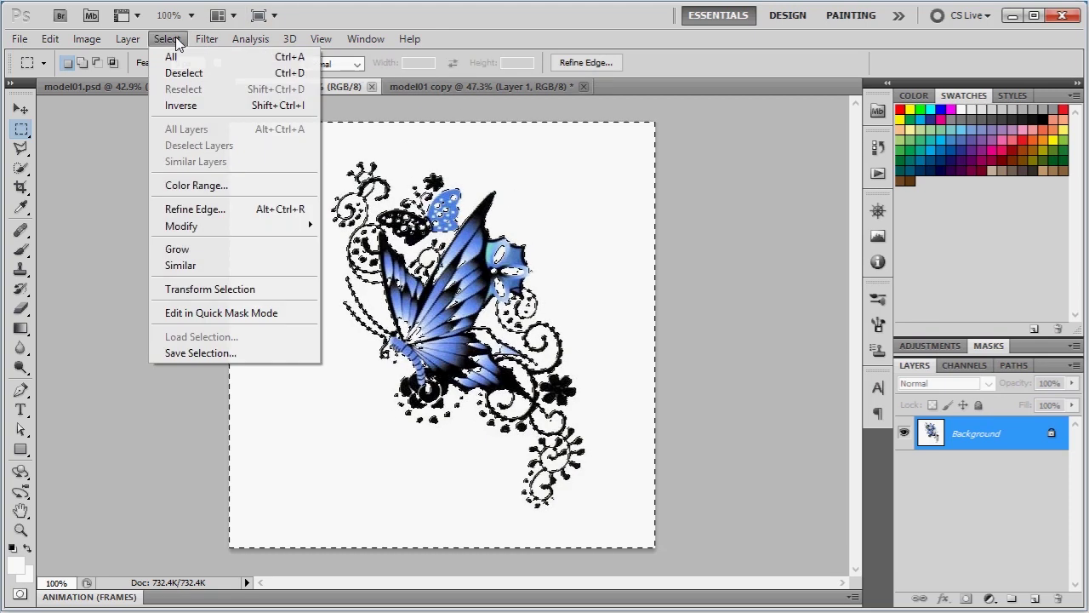
{"action": "left_click", "coordinate": [186, 105]}
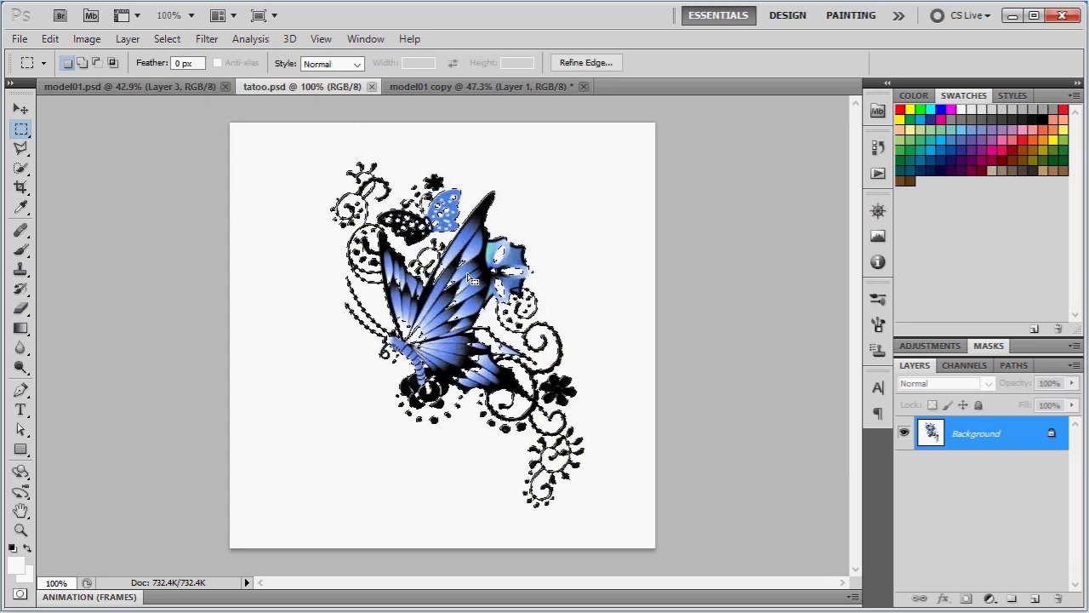
- Paste the butterfly into model01 copy as Layer 2 and position it on her upper right shoulder
{"action": "left_click", "coordinate": [442, 86]}
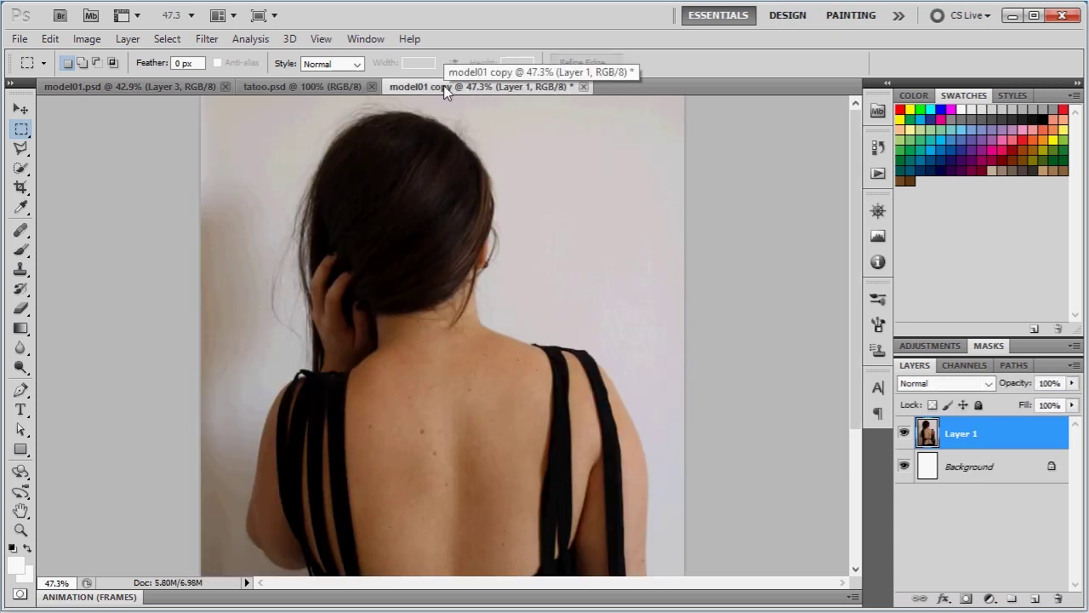
{"action": "key", "text": "ctrl+v"}
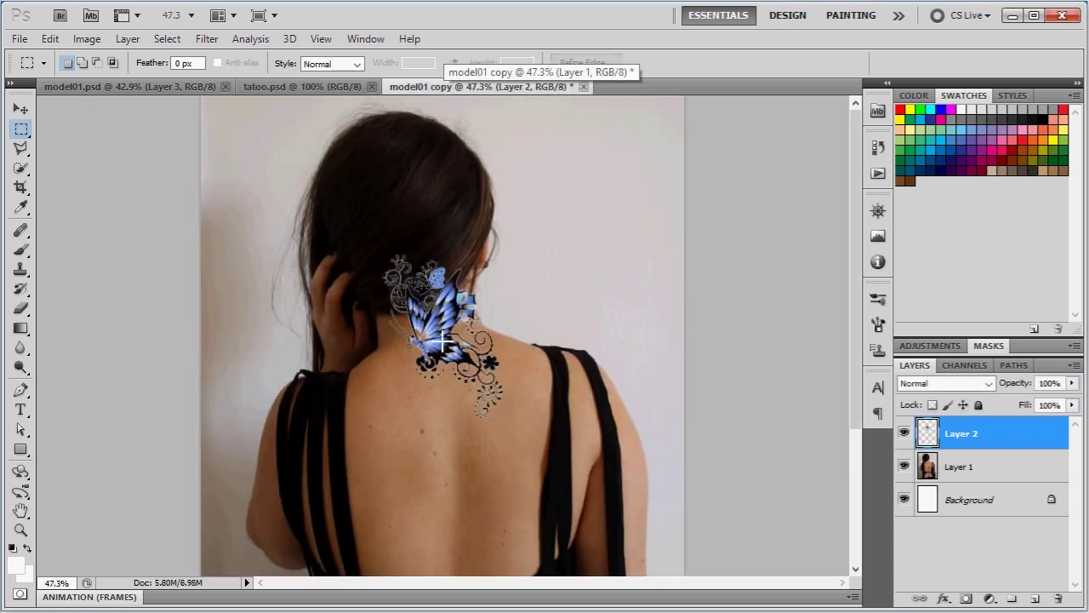
{"action": "left_click", "coordinate": [20, 109]}
{"action": "mouse_move", "coordinate": [442, 330]}
{"action": "left_mouse_down"}
{"action": "mouse_move", "coordinate": [468, 415]}
{"action": "mouse_move", "coordinate": [481, 405]}
{"action": "left_mouse_up"}
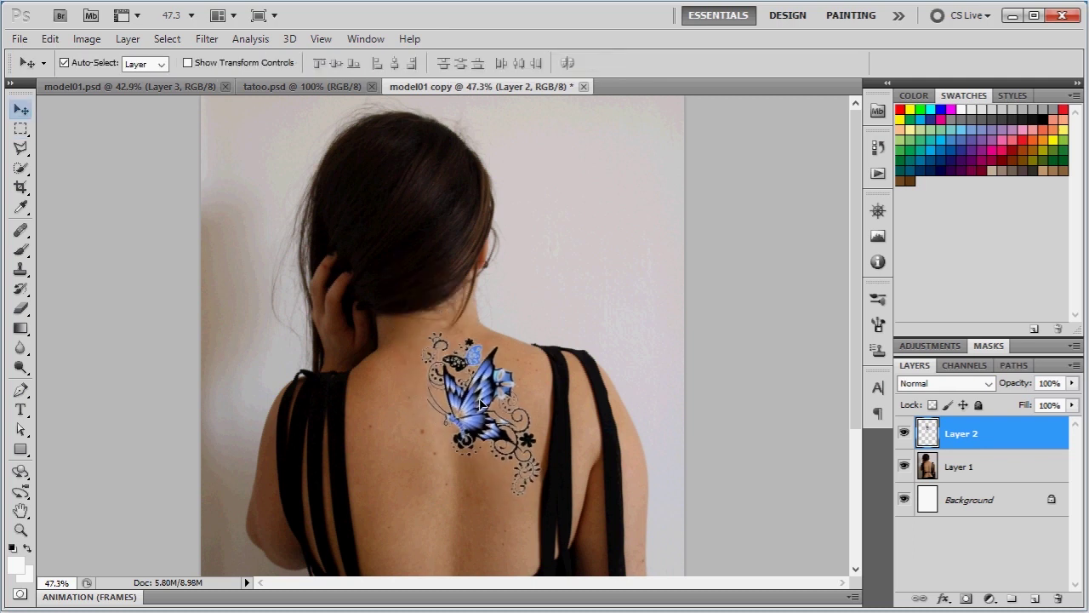
{"action": "left_click_drag", "start_coordinate": [481, 404], "coordinate": [480, 400]}
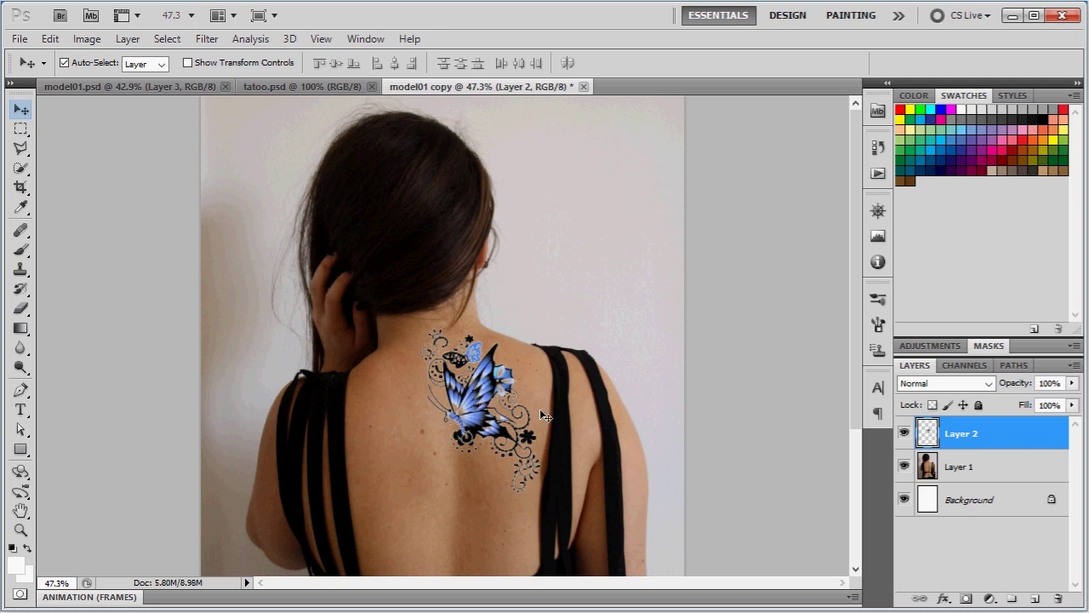
{"action": "left_click_drag", "start_coordinate": [492, 404], "coordinate": [495, 396]}
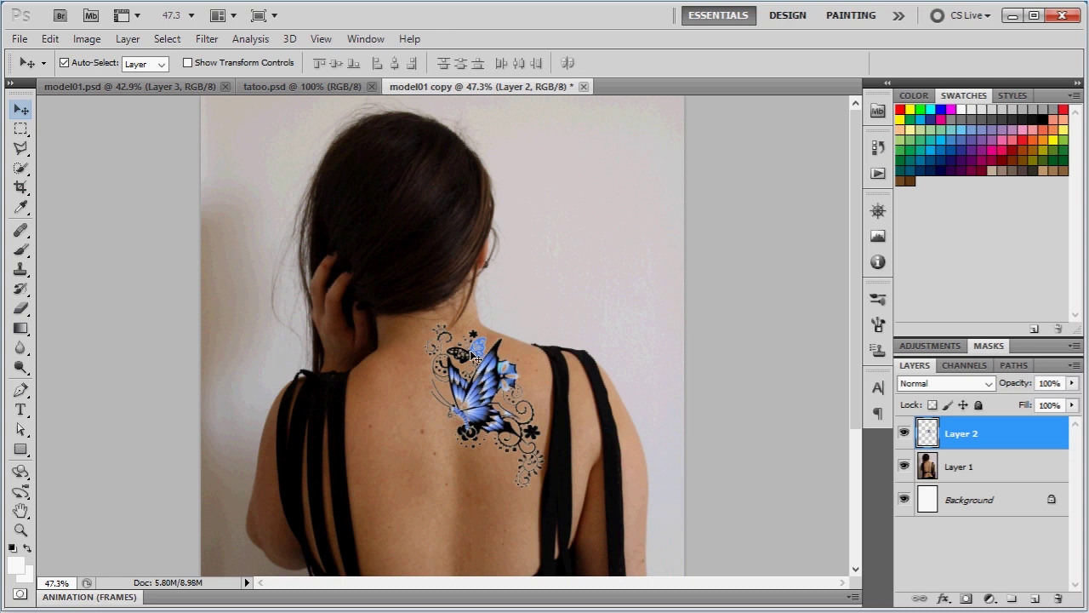
{"action": "mouse_move", "coordinate": [418, 318]}
{"action": "left_mouse_down"}
{"action": "mouse_move", "coordinate": [532, 417]}
{"action": "mouse_move", "coordinate": [521, 299]}
{"action": "left_mouse_up"}
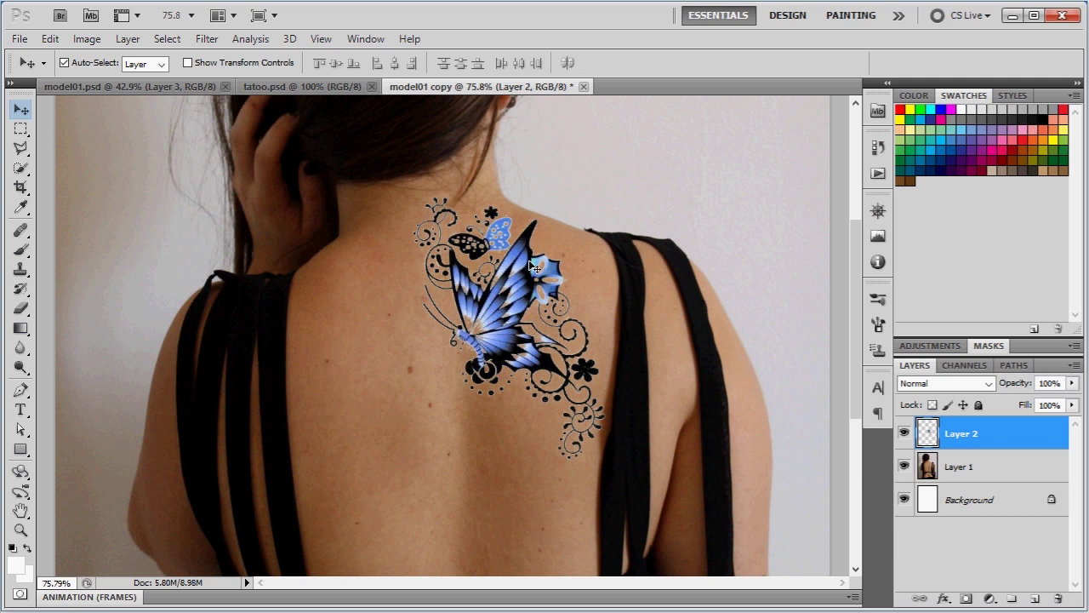
{"action": "left_click", "coordinate": [213, 40]}
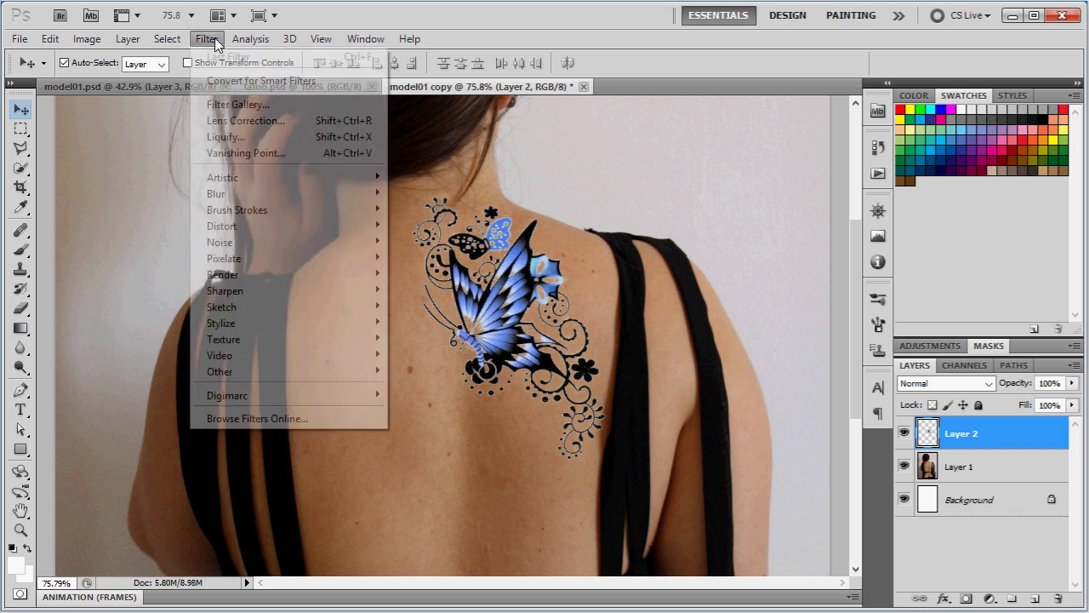
{"action": "left_click", "coordinate": [232, 138]}
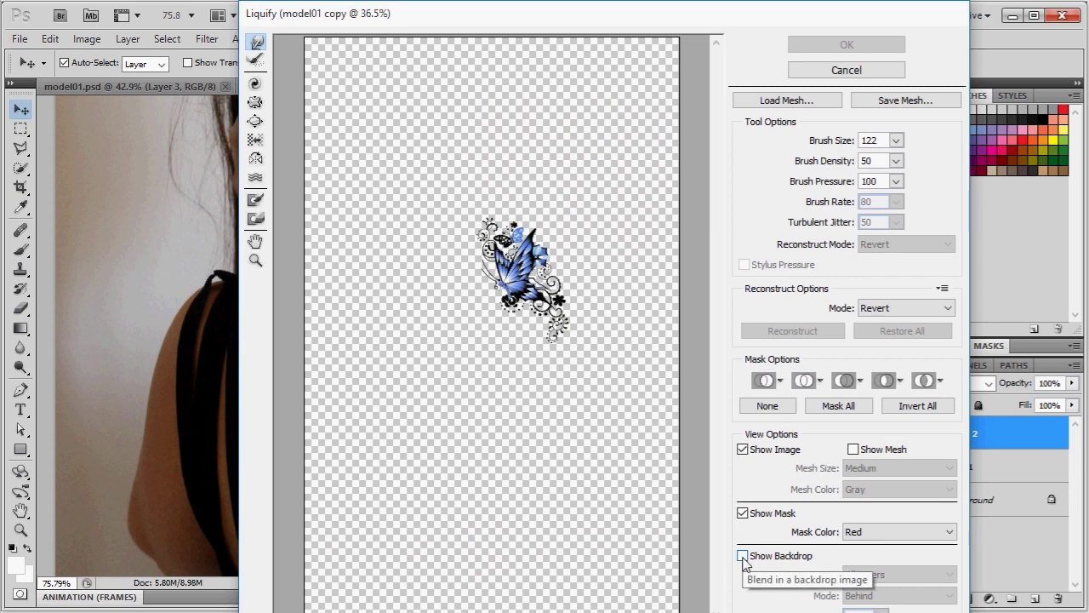
{"action": "left_click", "coordinate": [743, 555]}
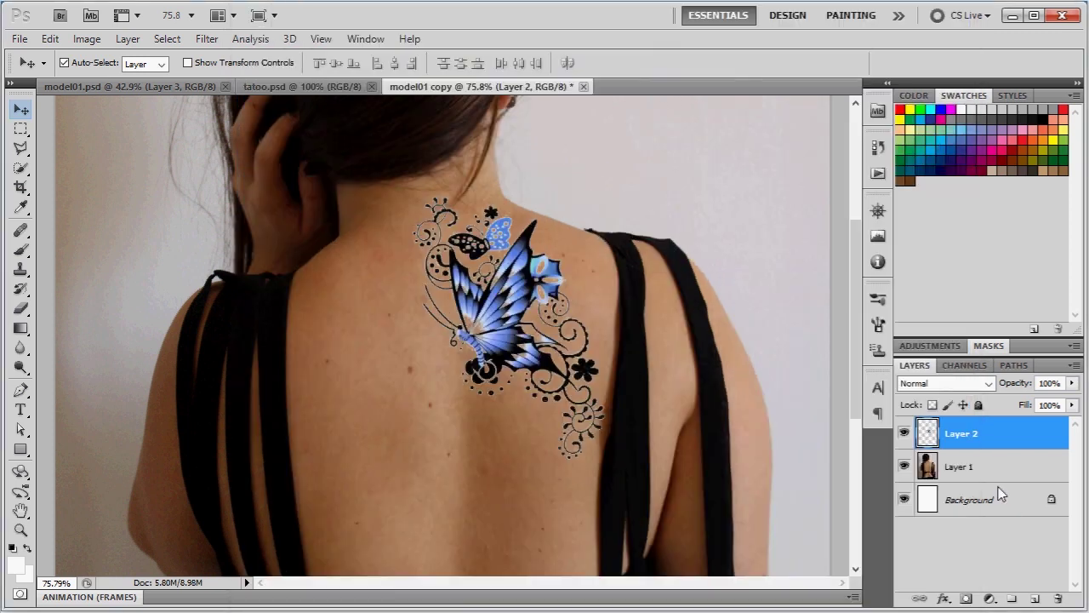
- Merge Layer 1 into the Background layer with Ctrl+E
{"action": "left_click", "coordinate": [992, 485]}
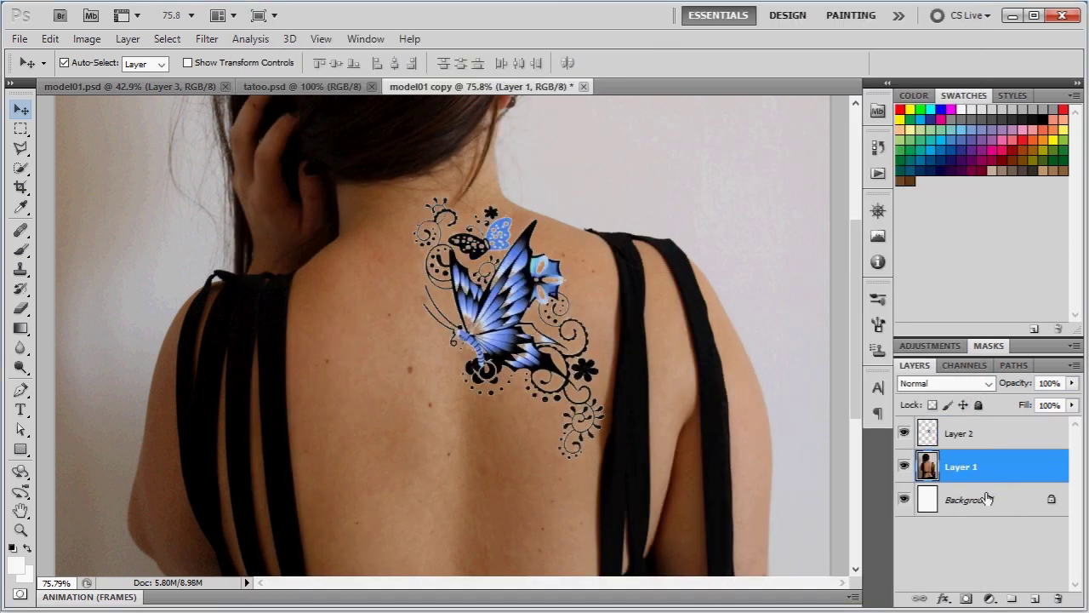
{"action": "left_click", "coordinate": [984, 505], "text": "shift"}
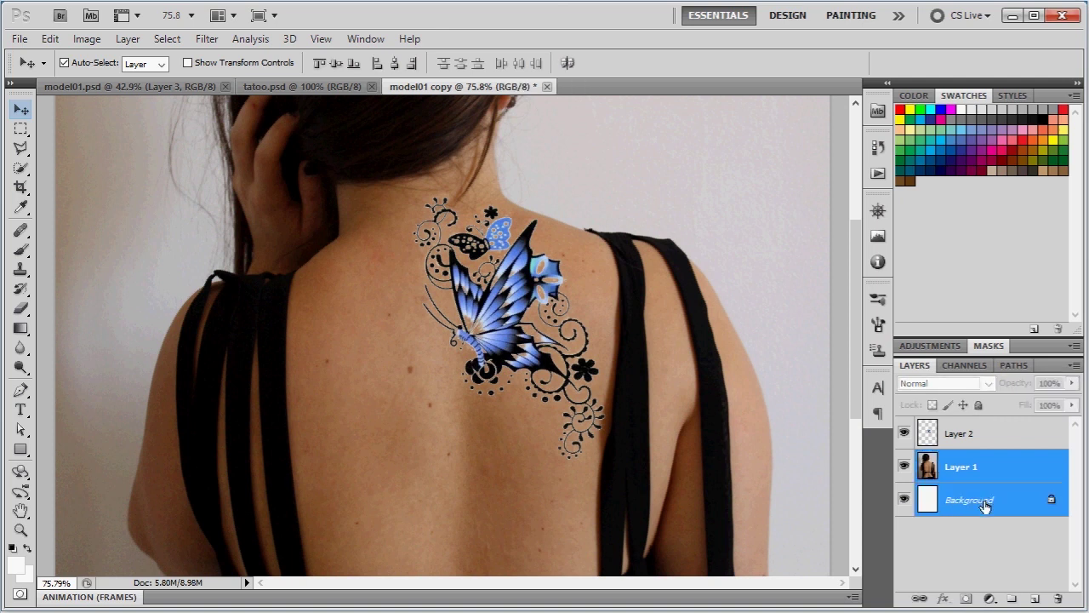
{"action": "key", "text": "ctrl+e"}
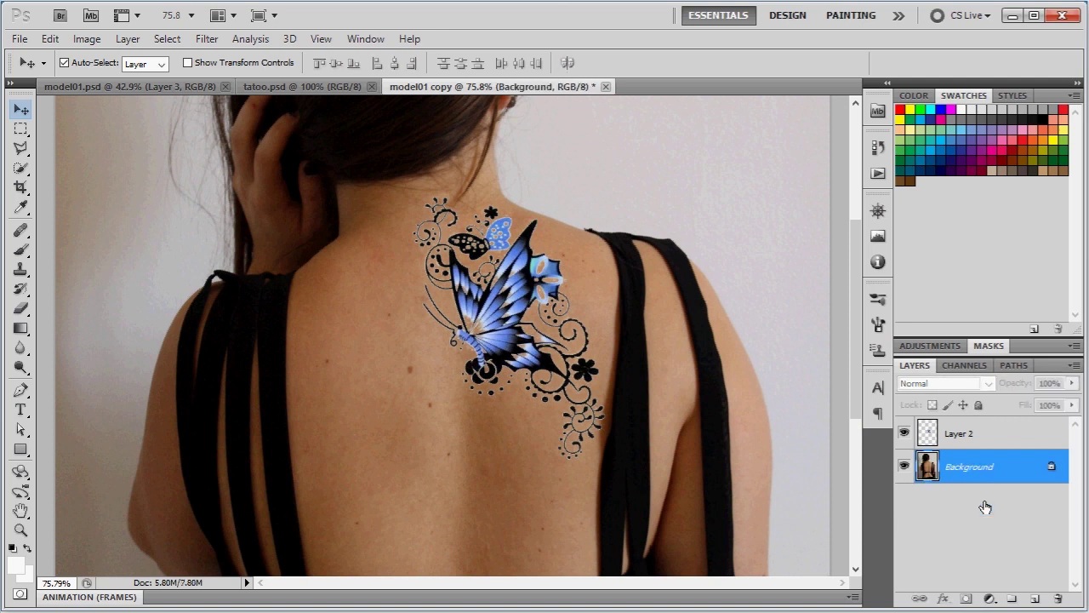
{"action": "left_click", "coordinate": [207, 39]}
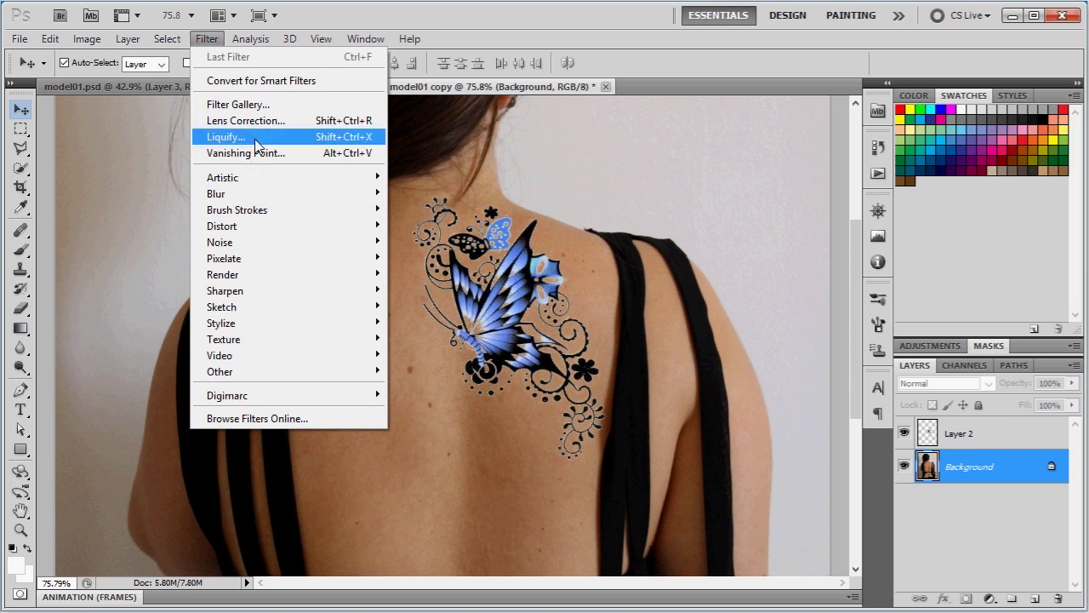
{"action": "left_click", "coordinate": [254, 137]}
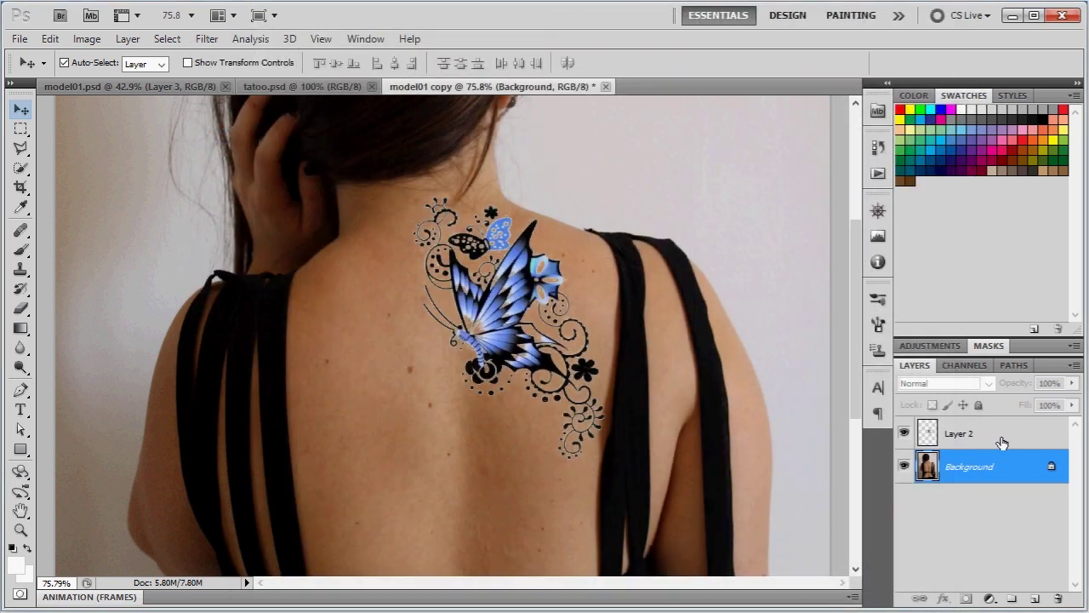
- Rename Layer 2 to 'tattoo'
{"action": "double_click", "coordinate": [961, 434]}
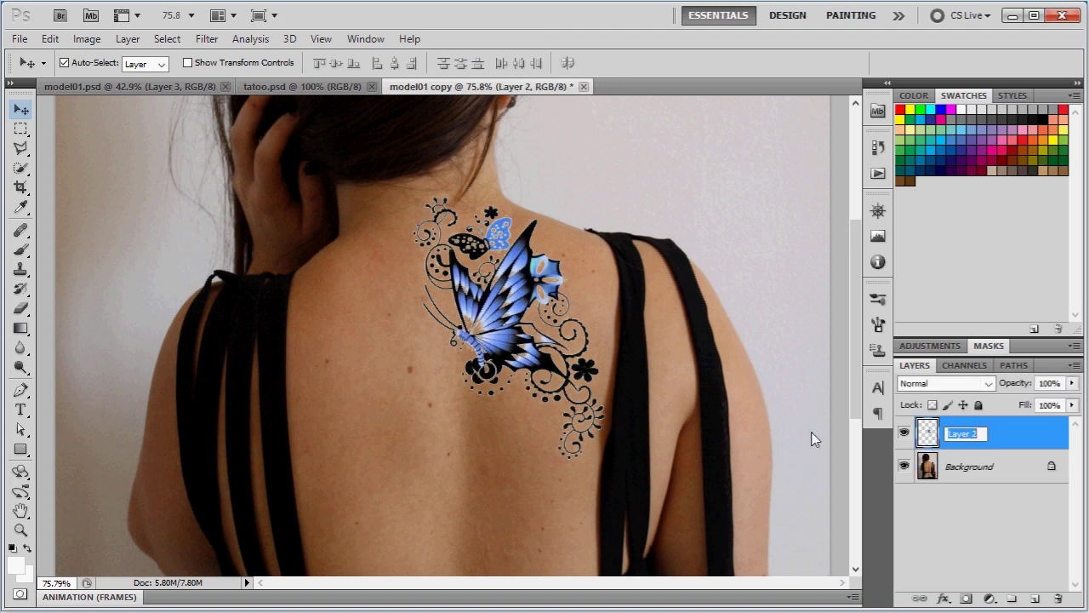
{"action": "type", "text": "tatto"}
{"action": "type", "text": "o"}
{"action": "key", "text": "Return"}
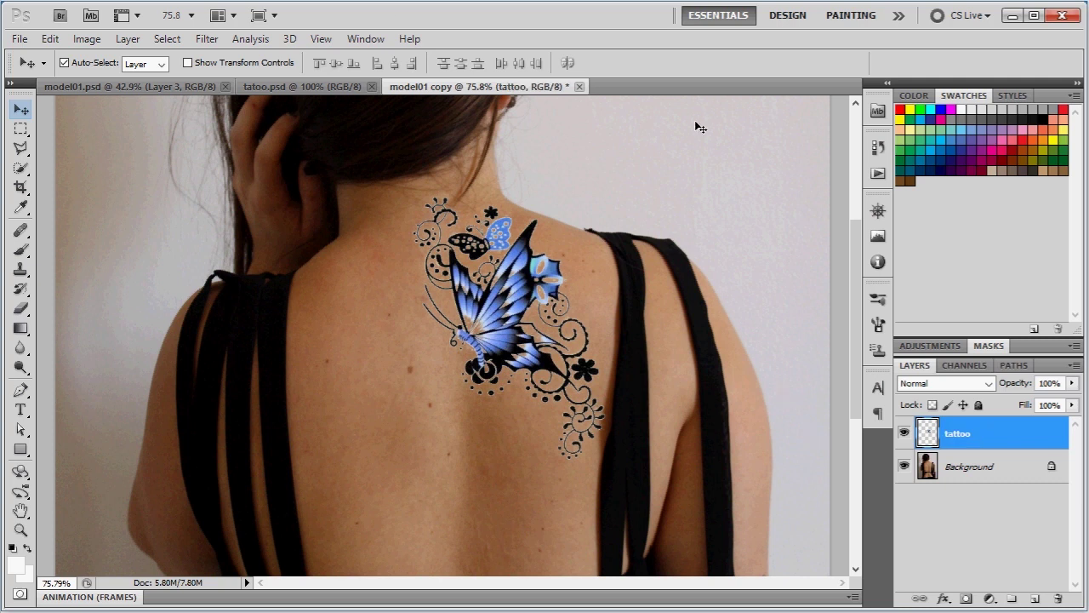
- Open Liquify on the tattoo layer with Background as a Behind backdrop, zoomed on the tattoo
{"action": "left_click", "coordinate": [221, 36]}
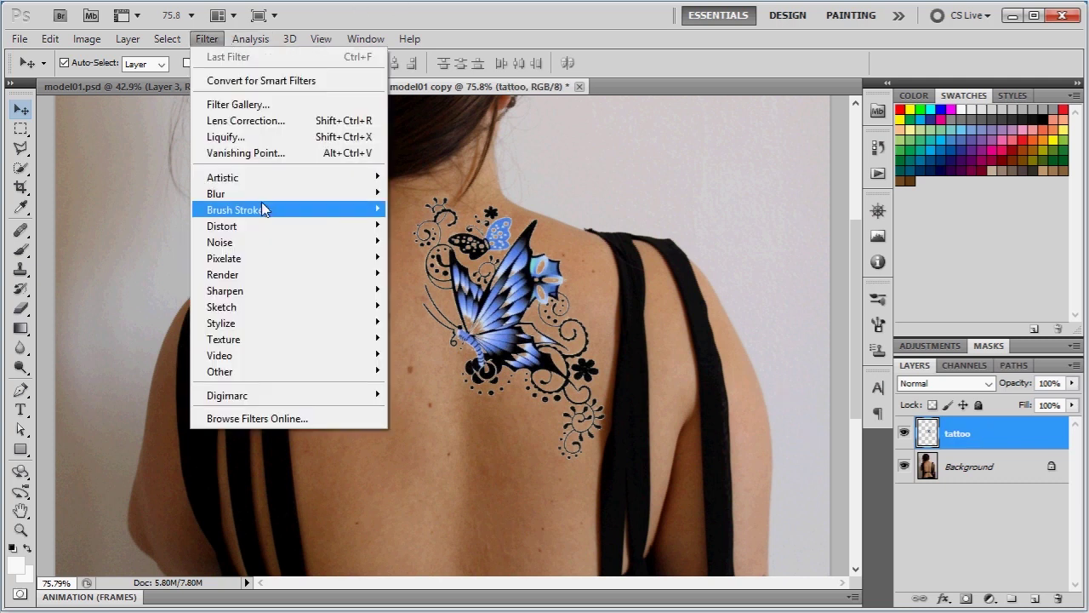
{"action": "left_click", "coordinate": [259, 138]}
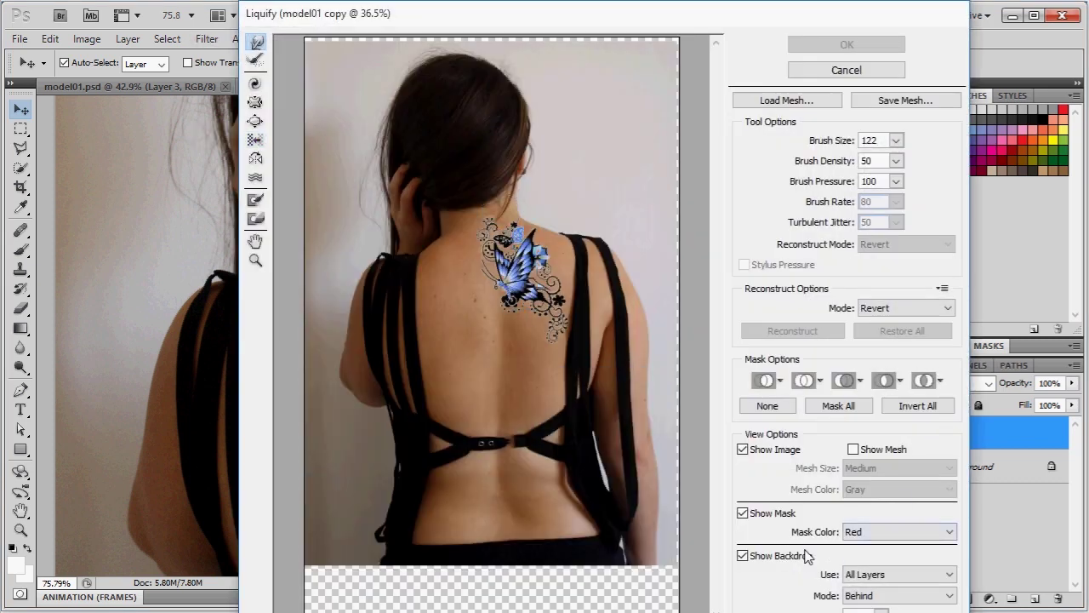
{"action": "left_click", "coordinate": [898, 597]}
{"action": "left_click", "coordinate": [897, 597]}
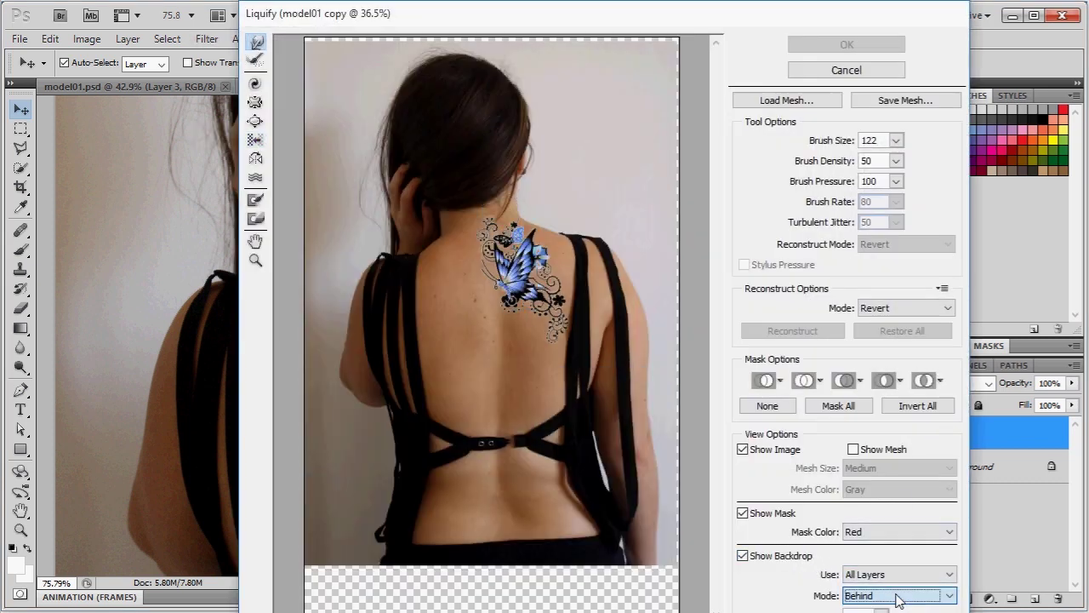
{"action": "left_click", "coordinate": [899, 574]}
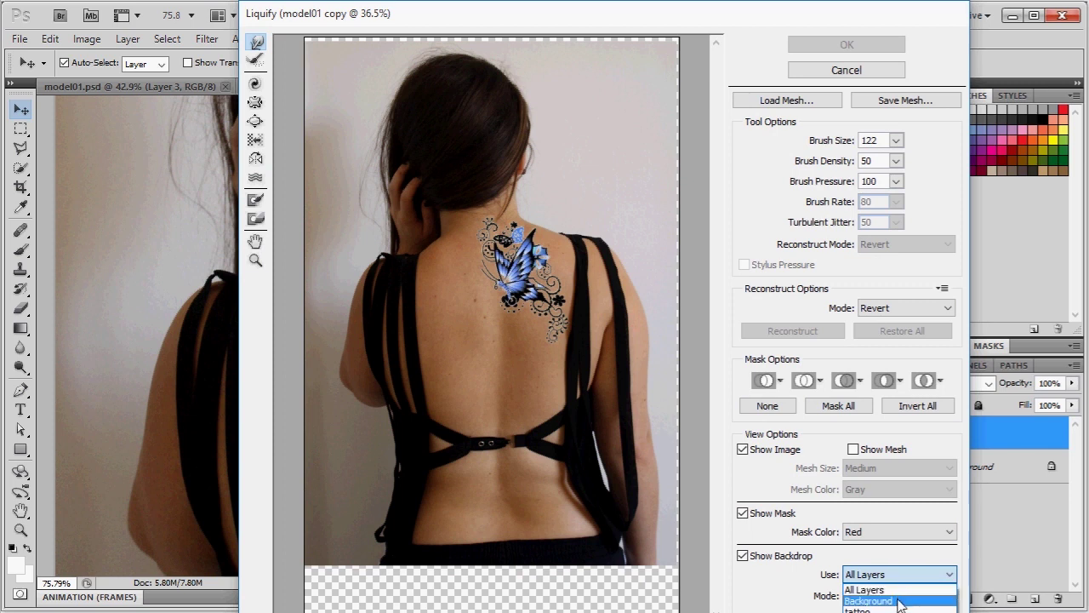
{"action": "left_click", "coordinate": [900, 600]}
{"action": "left_click", "coordinate": [899, 594]}
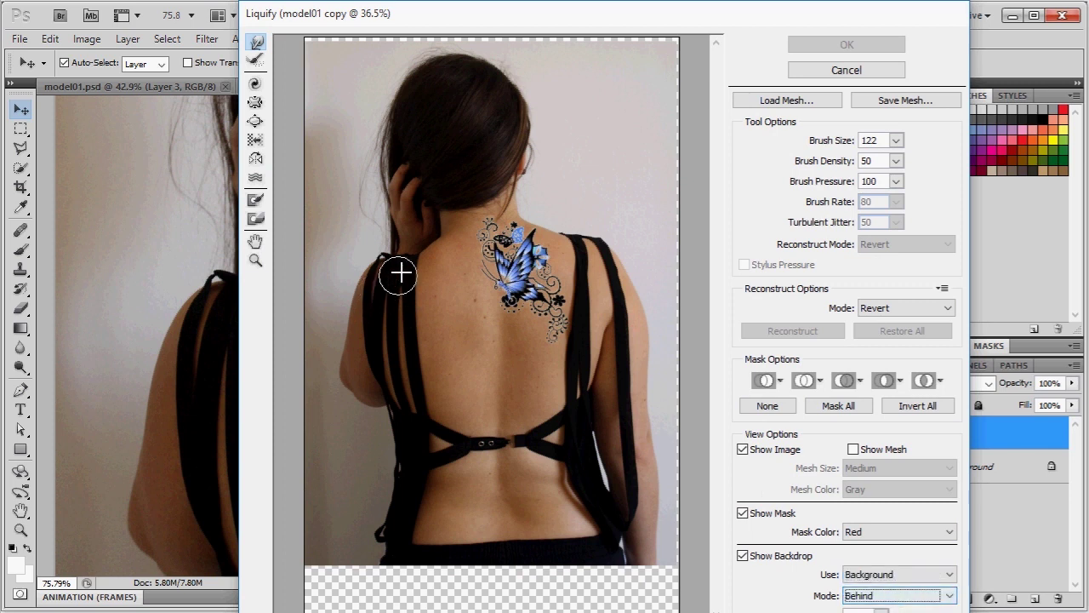
{"action": "left_click", "coordinate": [254, 262]}
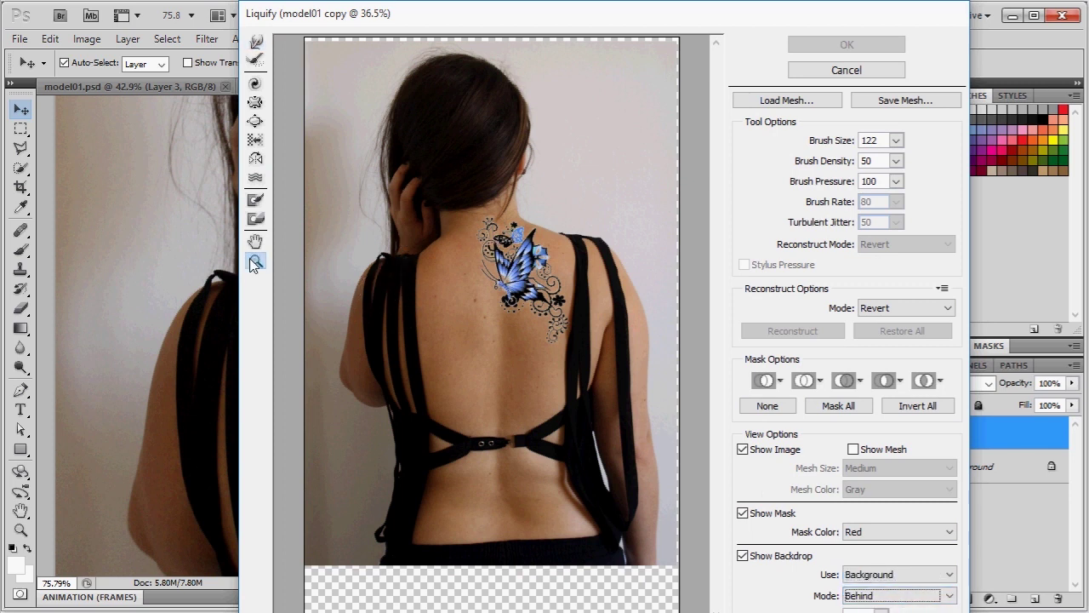
{"action": "left_click_drag", "start_coordinate": [456, 213], "coordinate": [592, 340]}
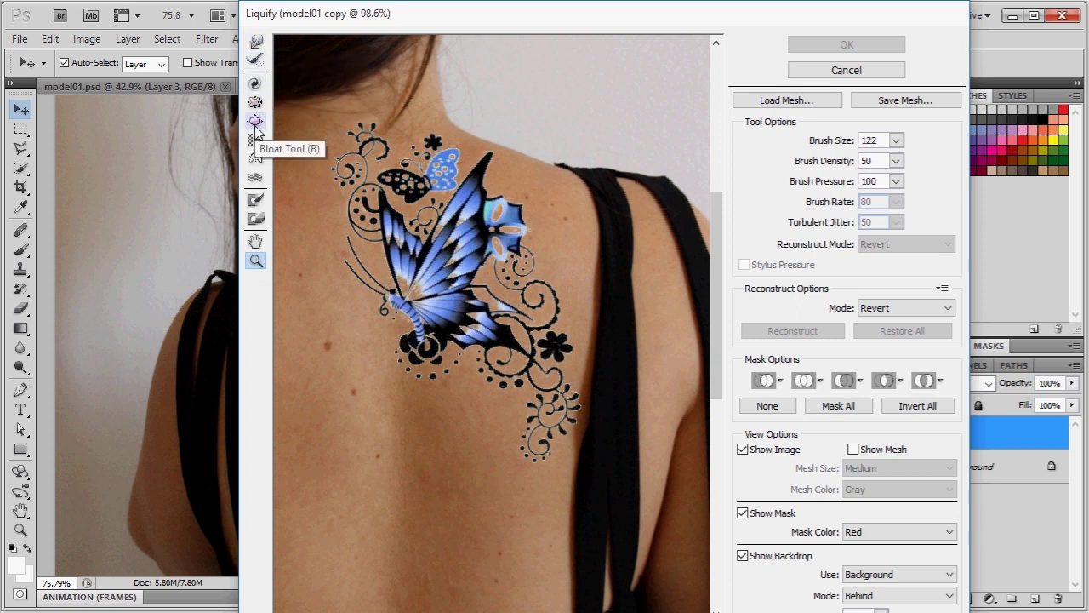
- Bloat the top curl and the upper-left curl of the tattoo slightly
{"action": "left_click", "coordinate": [255, 121]}
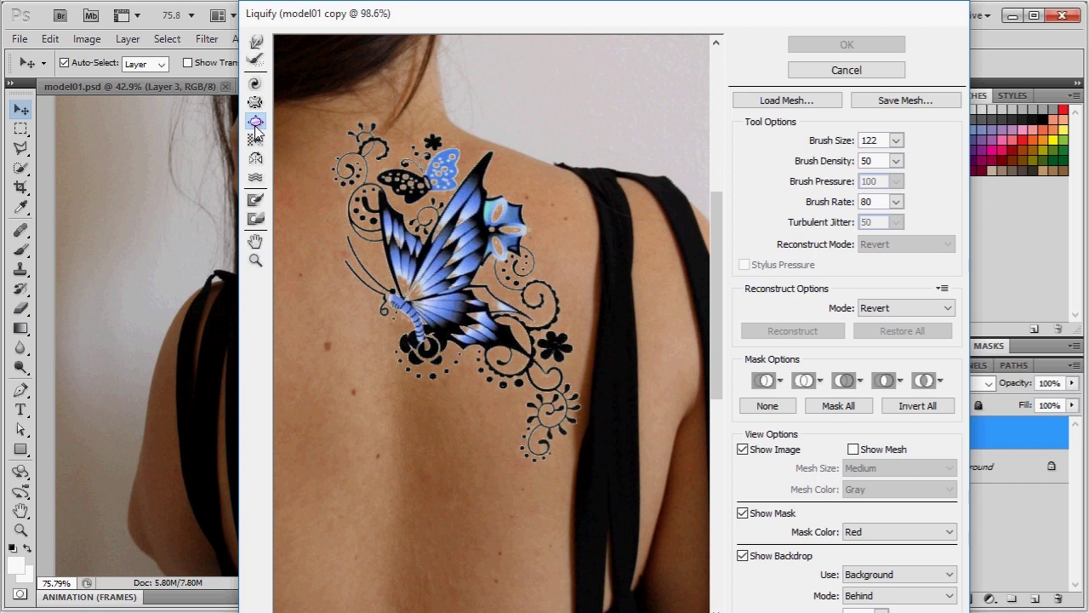
{"action": "left_click", "coordinate": [473, 225]}
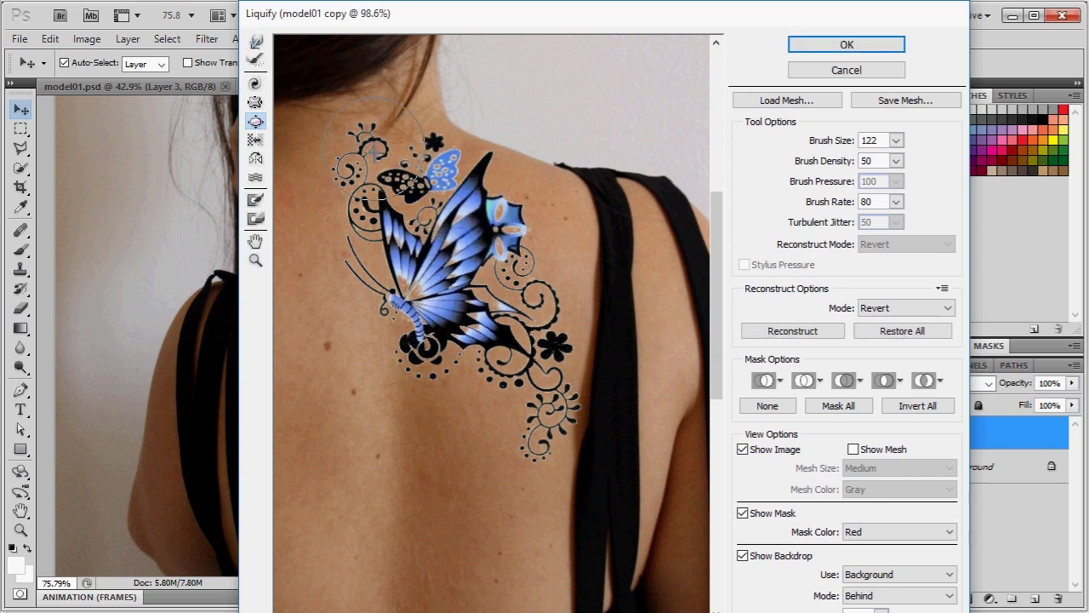
{"action": "left_click", "coordinate": [341, 181]}
{"action": "left_click", "coordinate": [340, 181]}
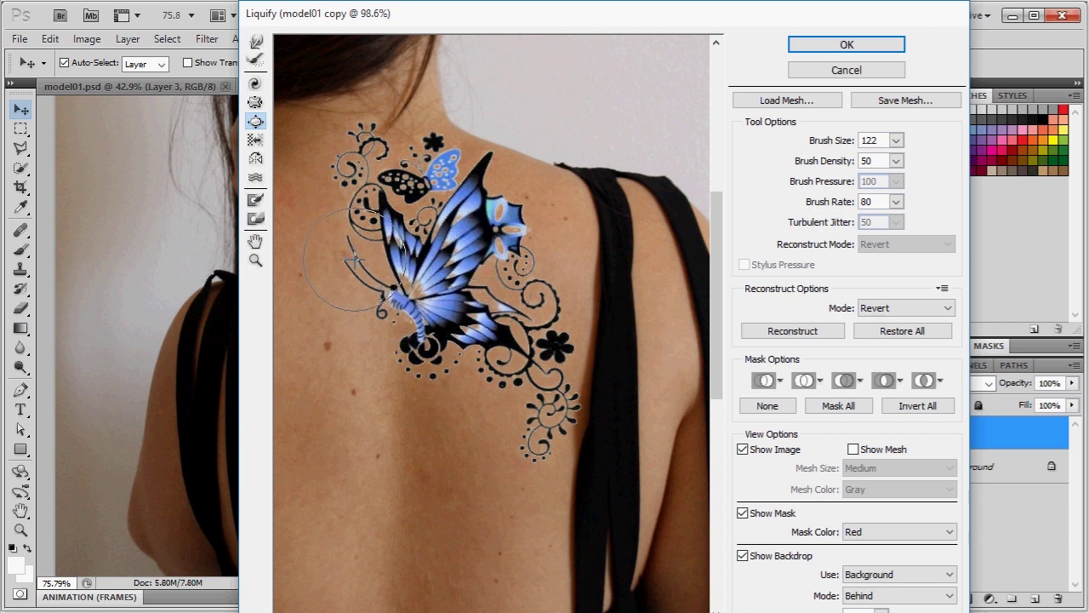
- Forward-warp the upper-left swirls, left tendrils and lower-right swirls, then apply Liquify
{"action": "left_click", "coordinate": [255, 42]}
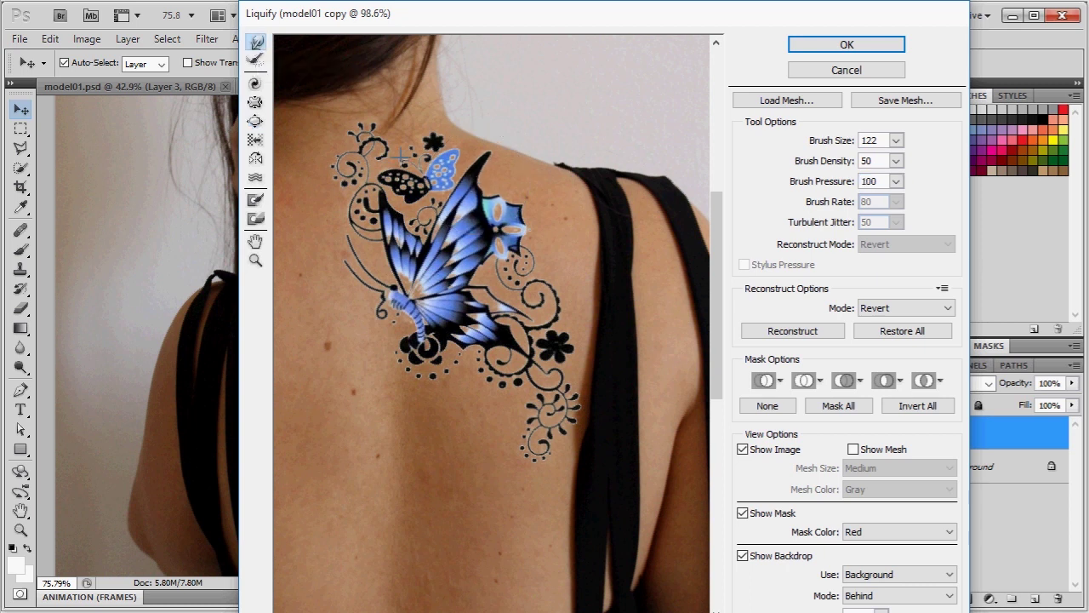
{"action": "left_click_drag", "start_coordinate": [375, 140], "coordinate": [357, 174]}
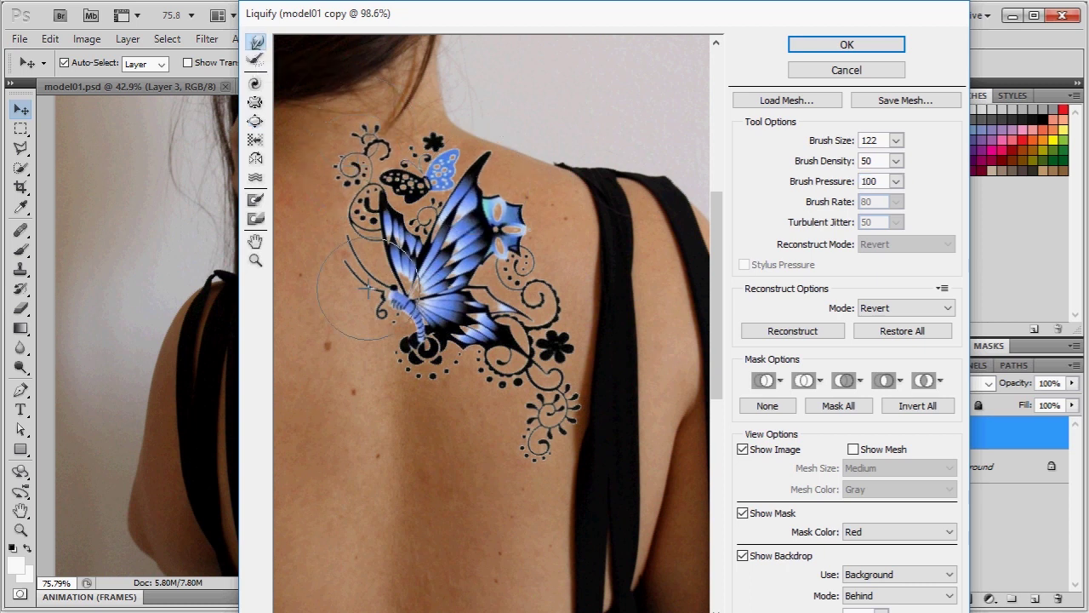
{"action": "left_click_drag", "start_coordinate": [367, 289], "coordinate": [374, 286]}
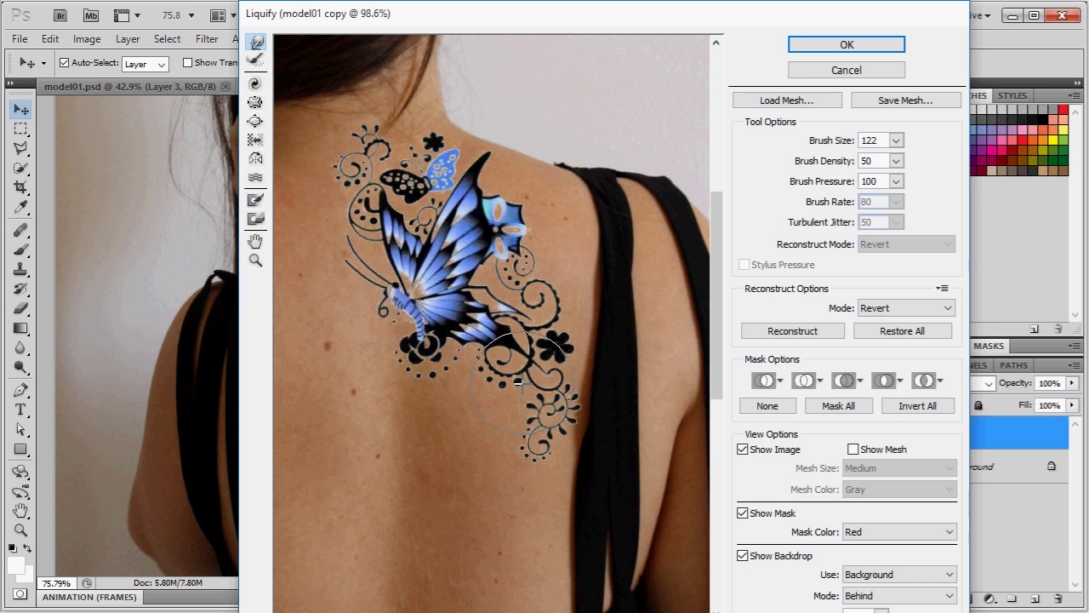
{"action": "mouse_move", "coordinate": [517, 382]}
{"action": "left_mouse_down"}
{"action": "mouse_move", "coordinate": [554, 316]}
{"action": "mouse_move", "coordinate": [482, 273]}
{"action": "mouse_move", "coordinate": [391, 282]}
{"action": "mouse_move", "coordinate": [366, 257]}
{"action": "mouse_move", "coordinate": [515, 378]}
{"action": "mouse_move", "coordinate": [527, 407]}
{"action": "left_mouse_up"}
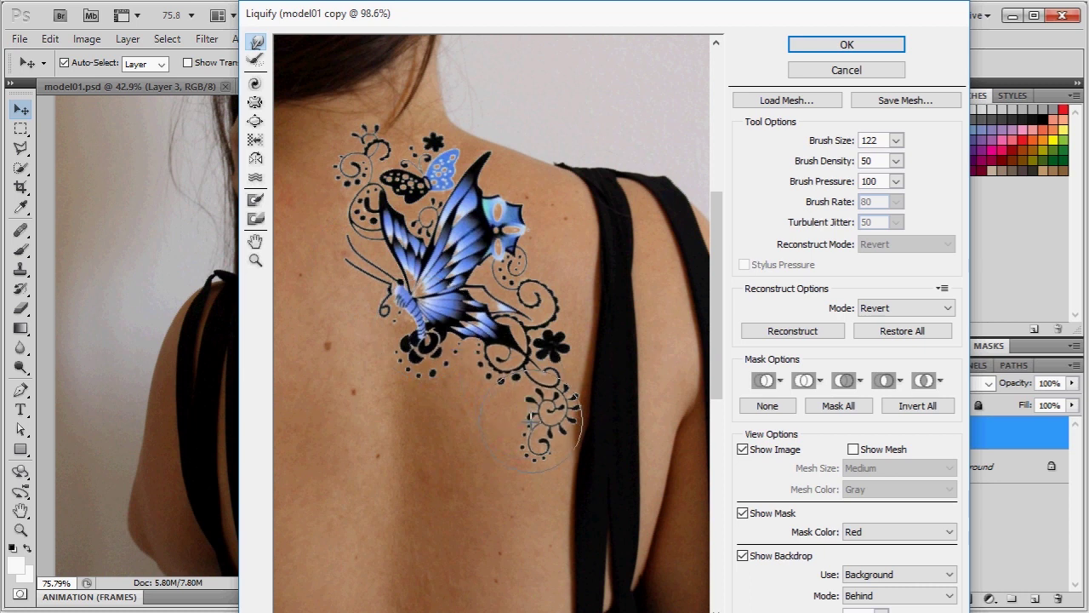
{"action": "left_click", "coordinate": [844, 45]}
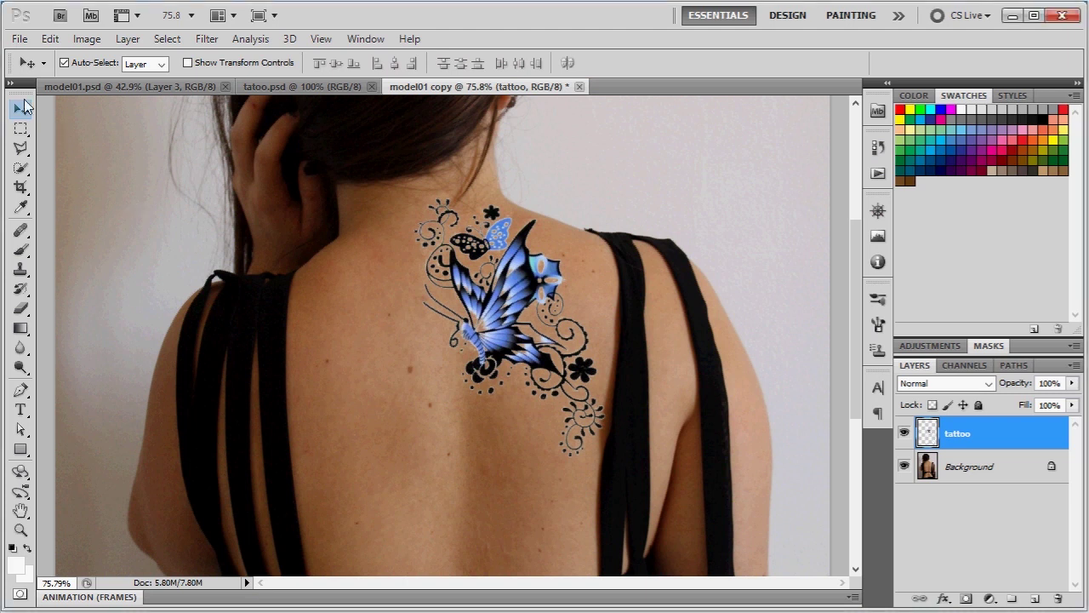
- Move the tattoo a few pixels right and down, checking the shift with Ctrl+Z
{"action": "left_click_drag", "start_coordinate": [561, 336], "coordinate": [564, 338]}
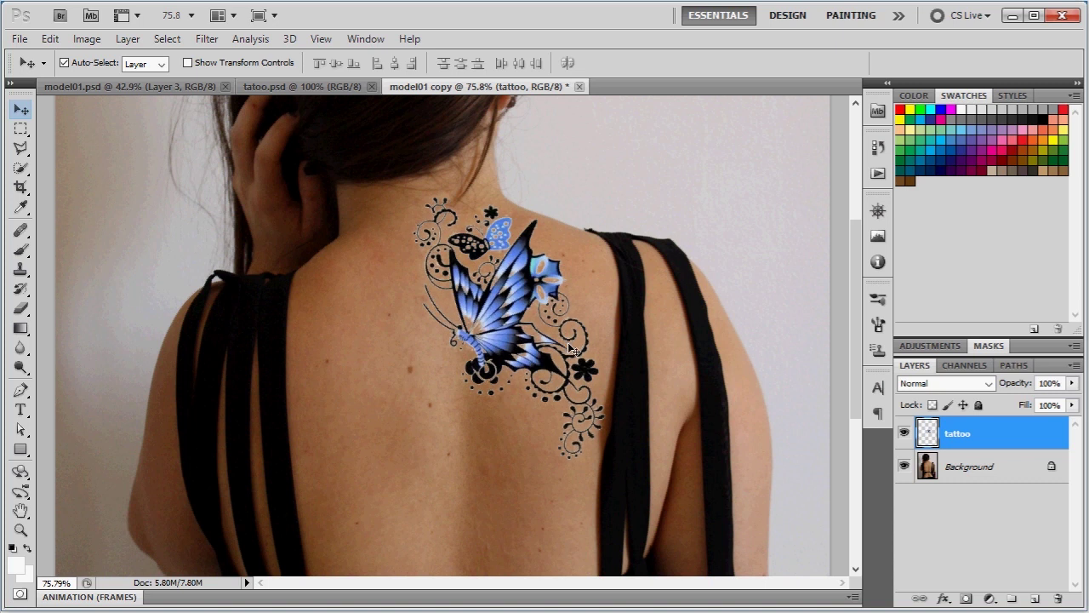
{"action": "key", "text": "ctrl+z"}
{"action": "key", "text": "ctrl+z"}
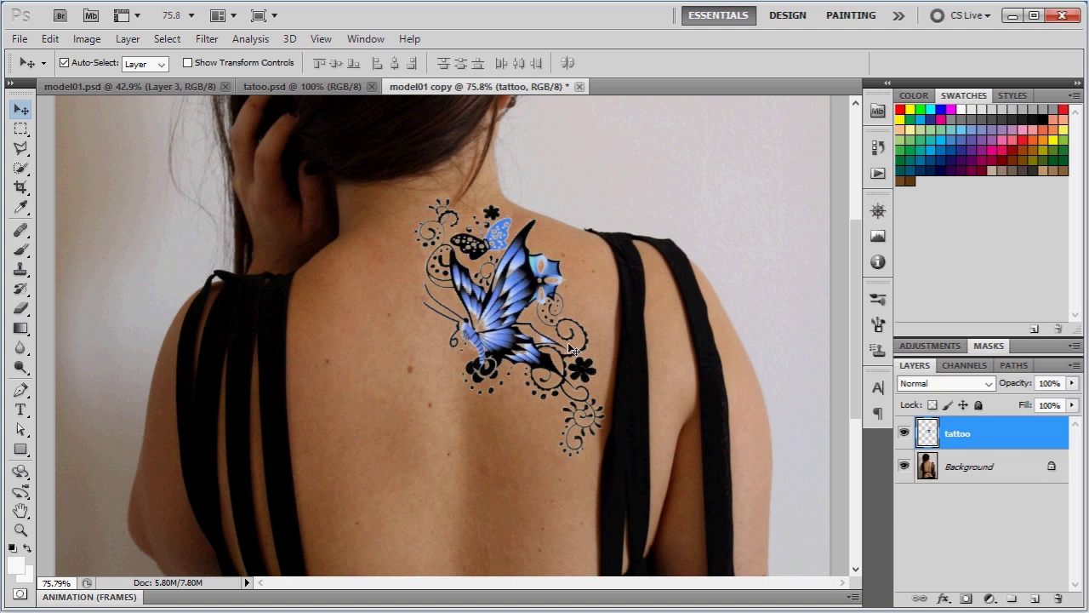
{"action": "key", "text": "ctrl+z"}
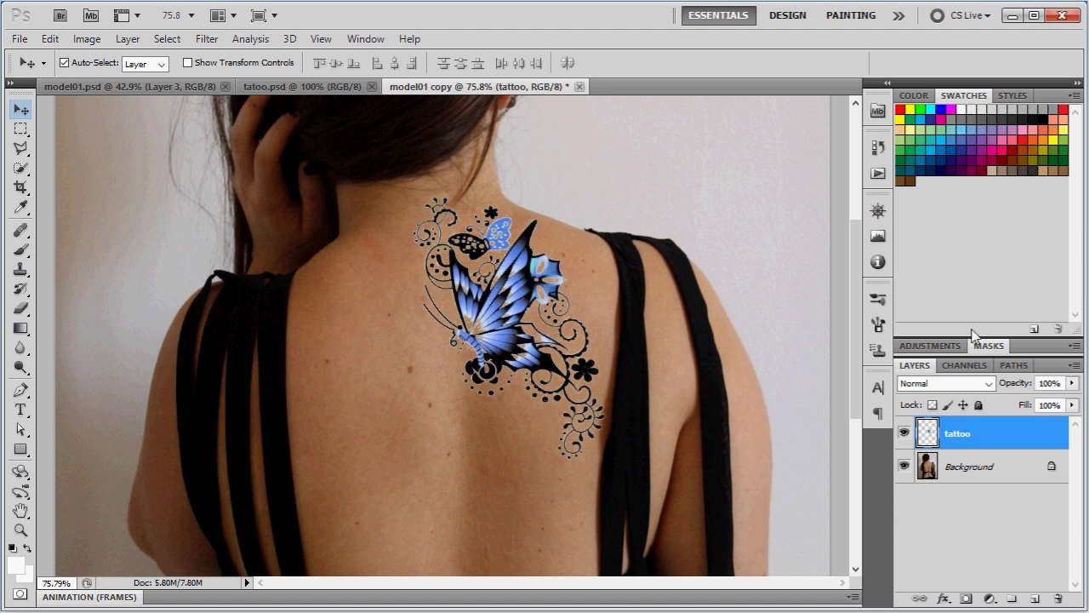
- Set the tattoo layer to Multiply blend mode at 50% opacity
{"action": "left_click", "coordinate": [975, 392]}
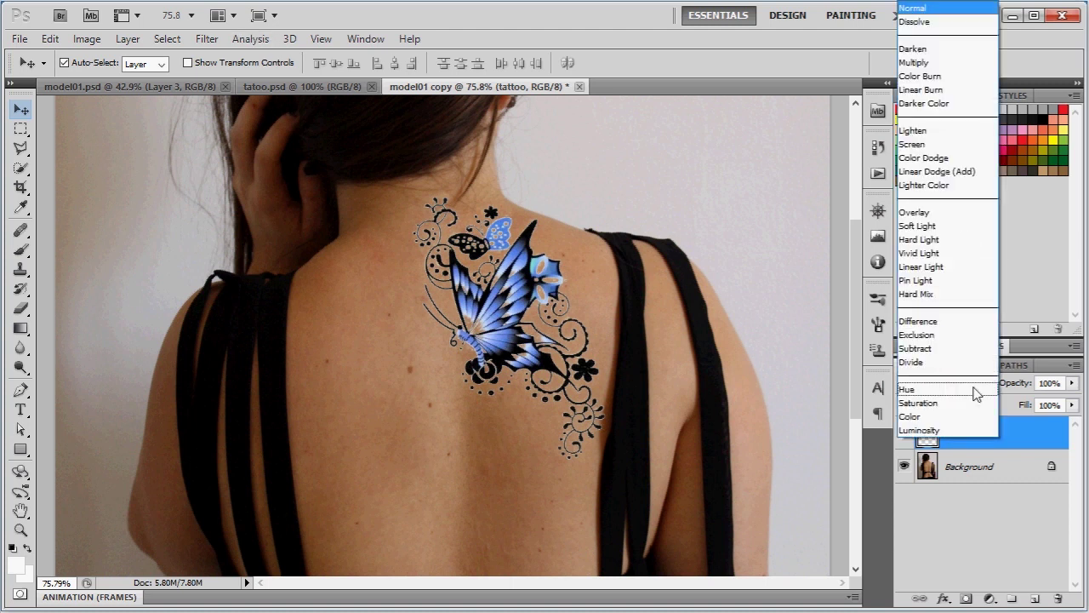
{"action": "left_click", "coordinate": [959, 66]}
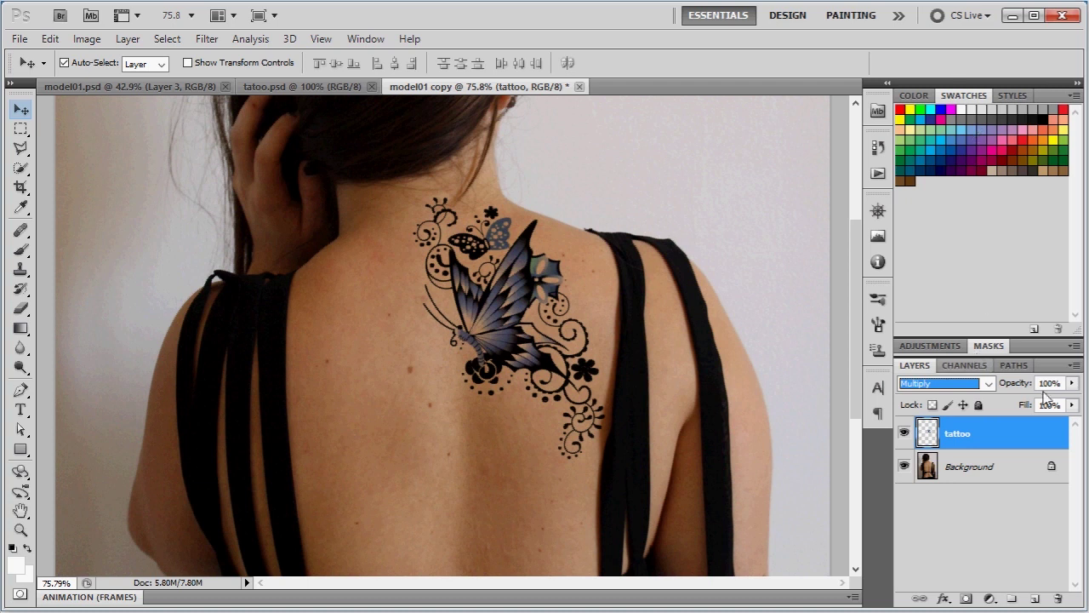
{"action": "left_click", "coordinate": [1073, 406]}
{"action": "left_click", "coordinate": [1072, 383]}
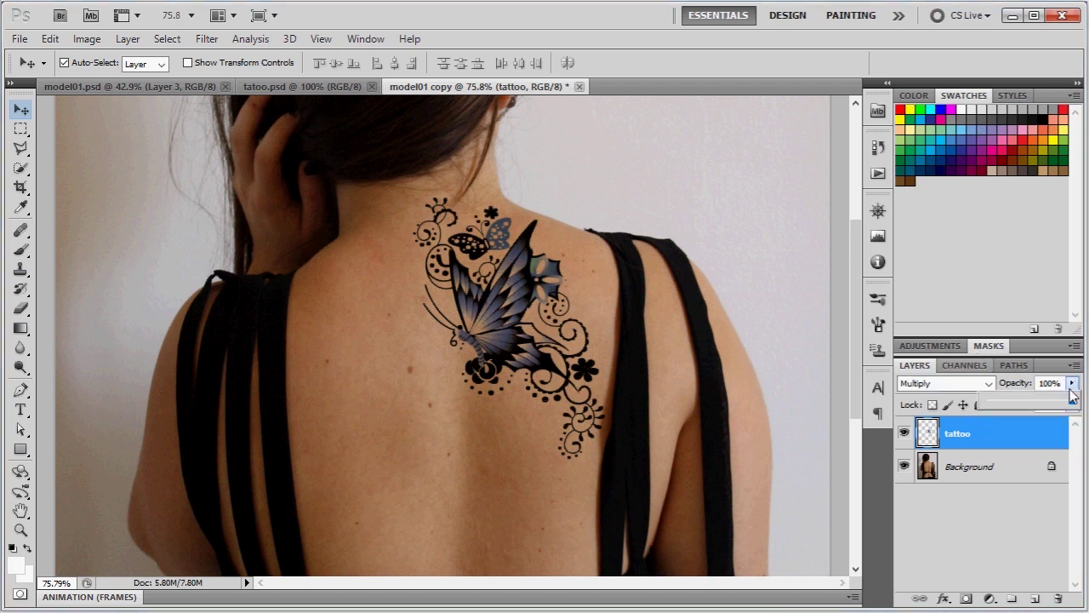
{"action": "left_click_drag", "start_coordinate": [1072, 401], "coordinate": [1035, 406]}
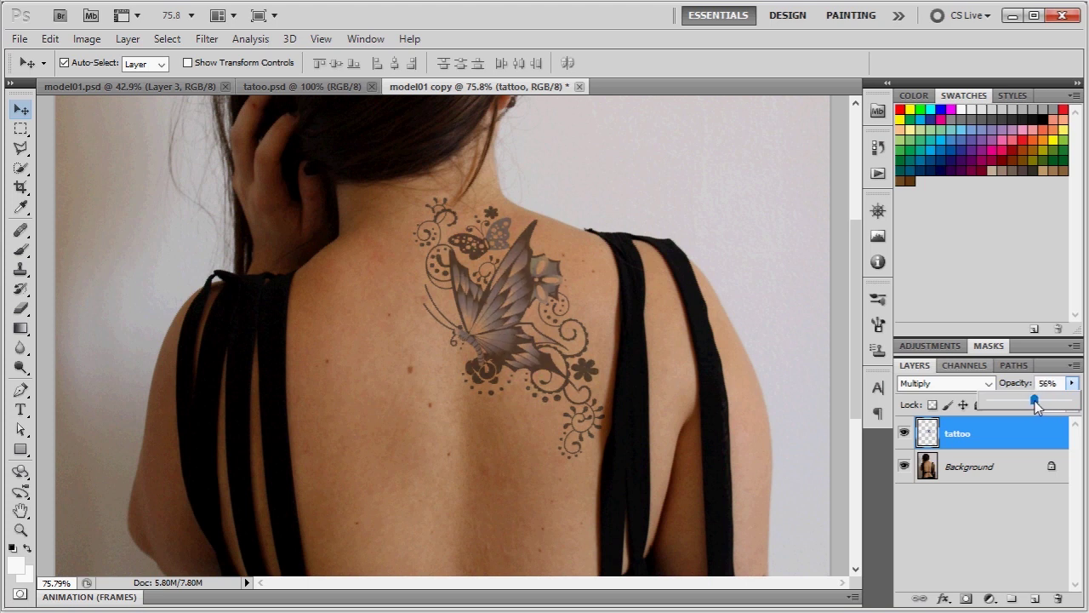
{"action": "left_click_drag", "start_coordinate": [1035, 407], "coordinate": [1033, 407]}
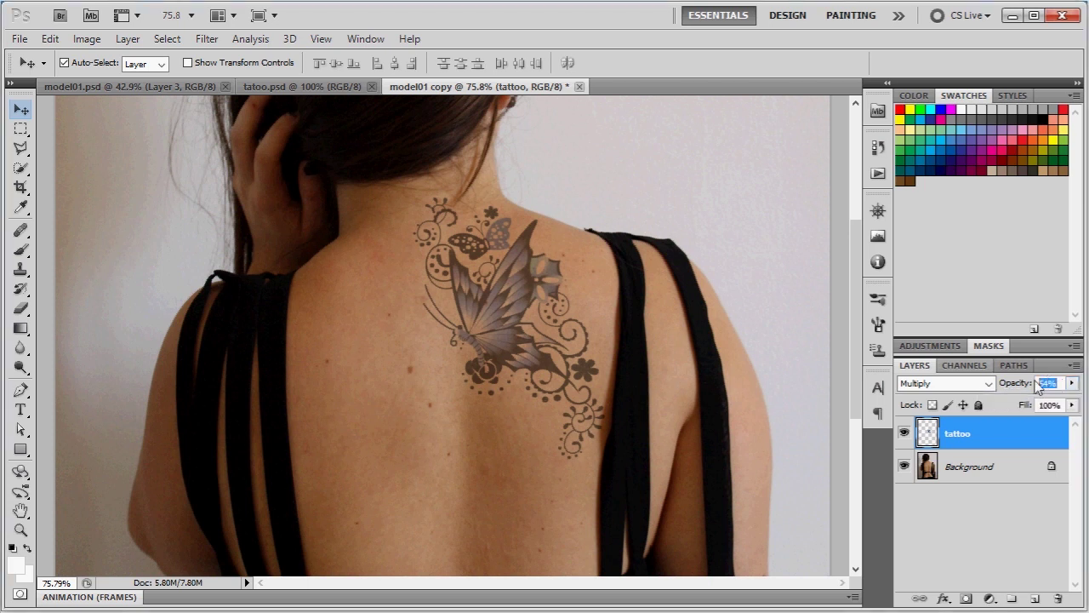
{"action": "type", "text": "50"}
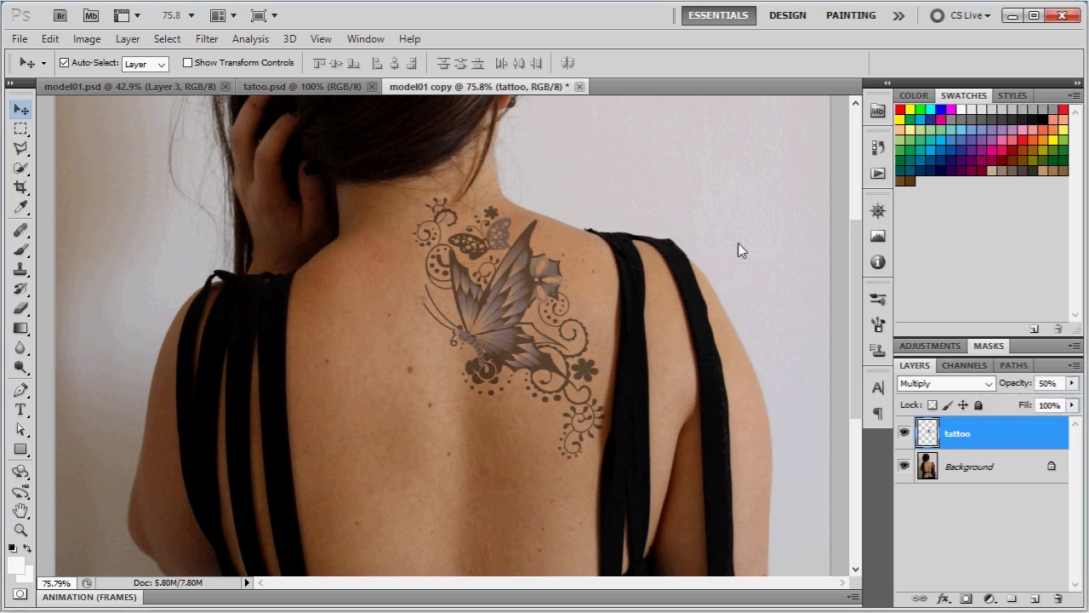
- Apply Add Noise at 30.68%, Uniform and Monochromatic, to the butterfly tattoo layer
{"action": "left_click", "coordinate": [206, 44]}
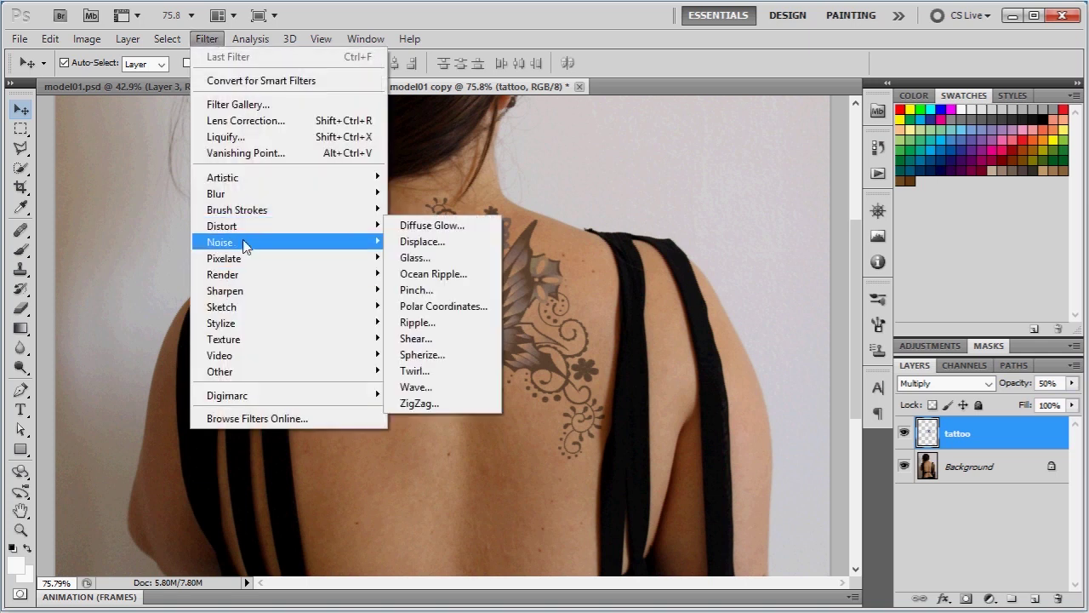
{"action": "mouse_move", "coordinate": [220, 242]}
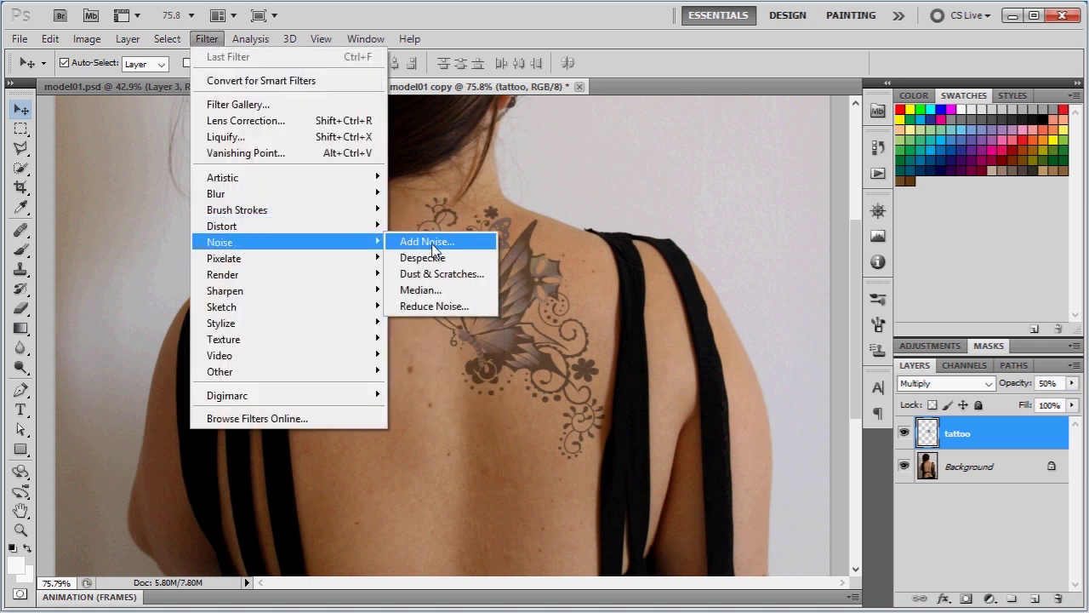
{"action": "left_click", "coordinate": [433, 245]}
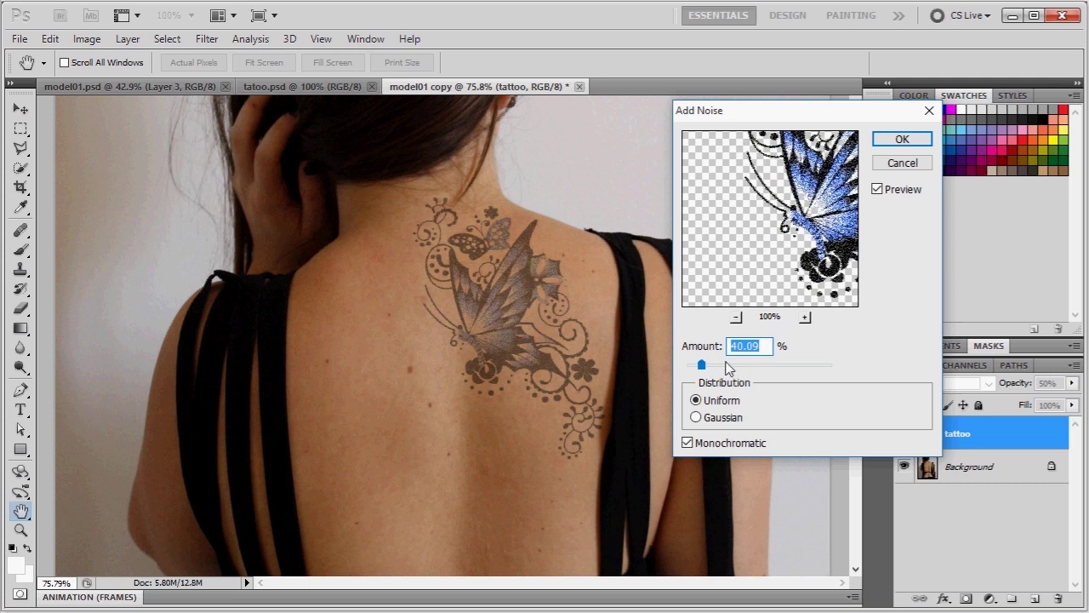
{"action": "left_click_drag", "start_coordinate": [699, 365], "coordinate": [697, 366]}
{"action": "left_click", "coordinate": [886, 190]}
{"action": "left_click", "coordinate": [886, 192]}
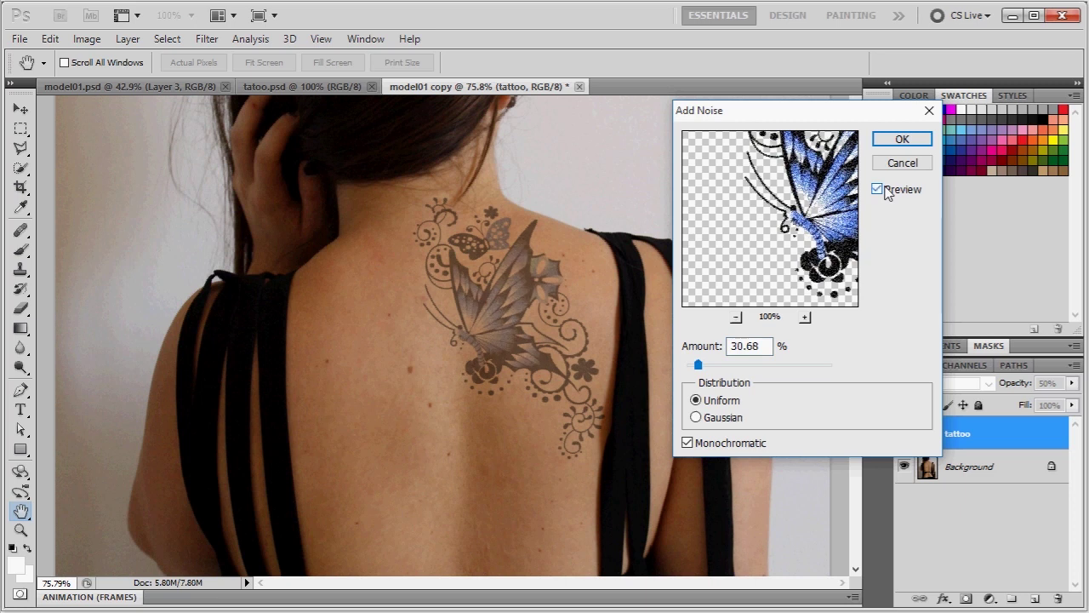
{"action": "left_click", "coordinate": [902, 140]}
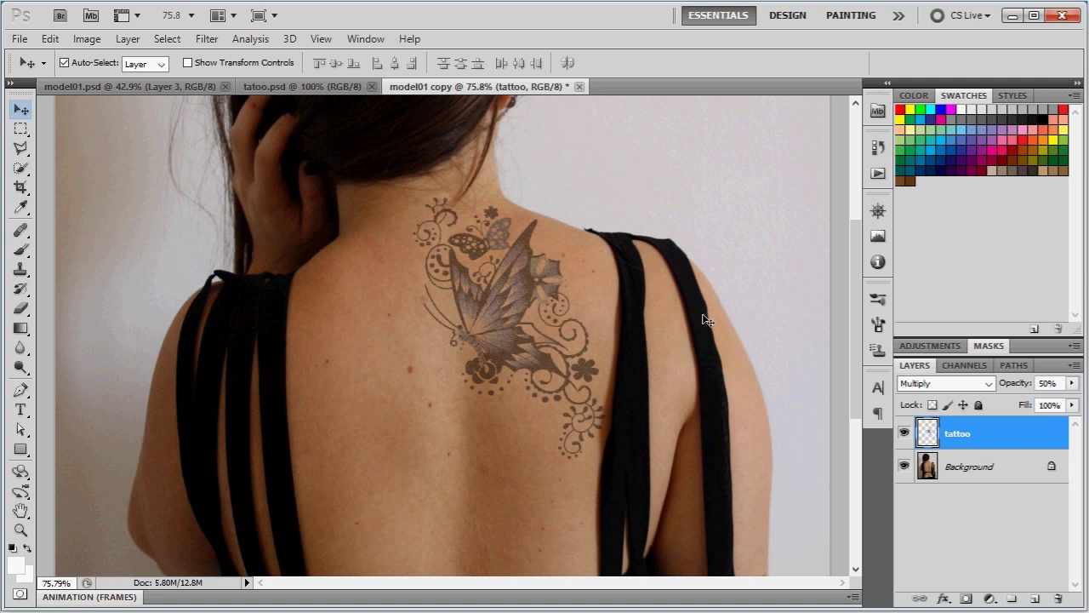
{"action": "key", "text": "ctrl+alt+0"}
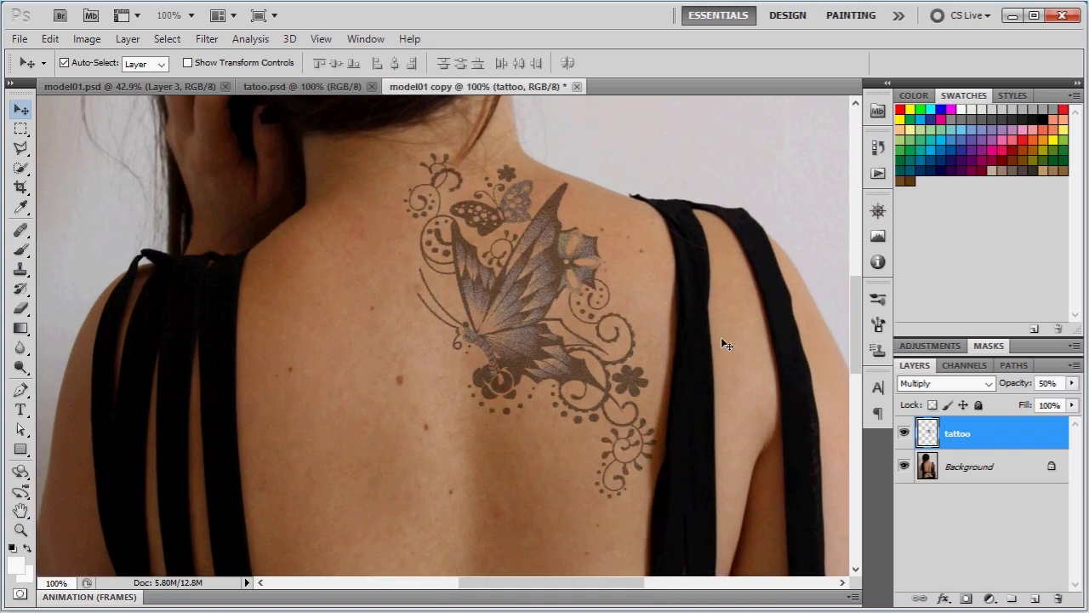
{"action": "key", "text": "ctrl+minus"}
{"action": "key", "text": "ctrl+minus"}
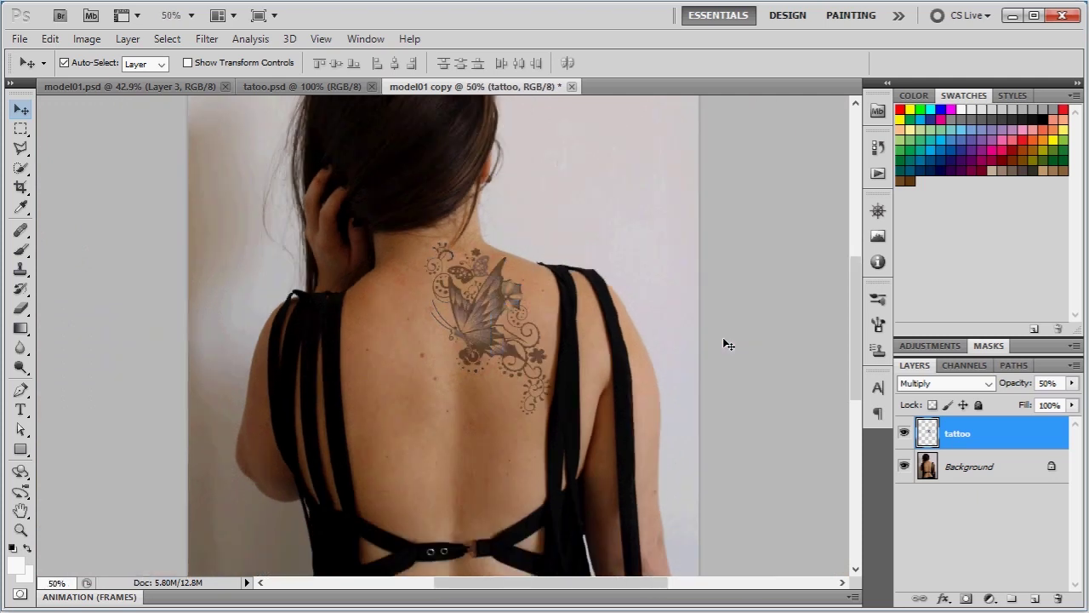